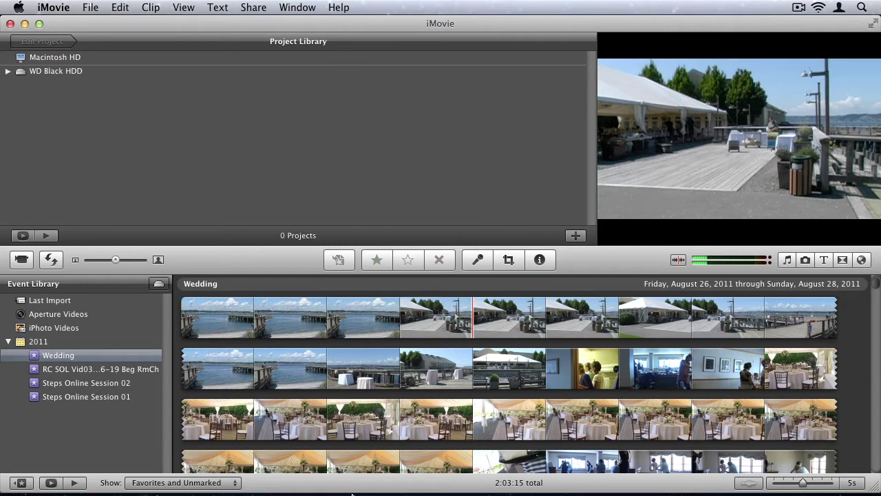
Step: Look up iMovie's product page under the App Store's Video category, then quit the App Store
key("super+space")
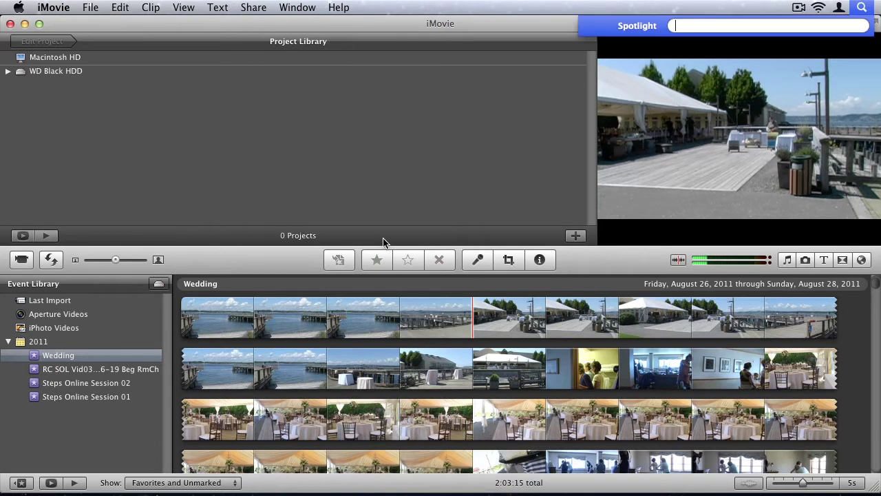
type("app")
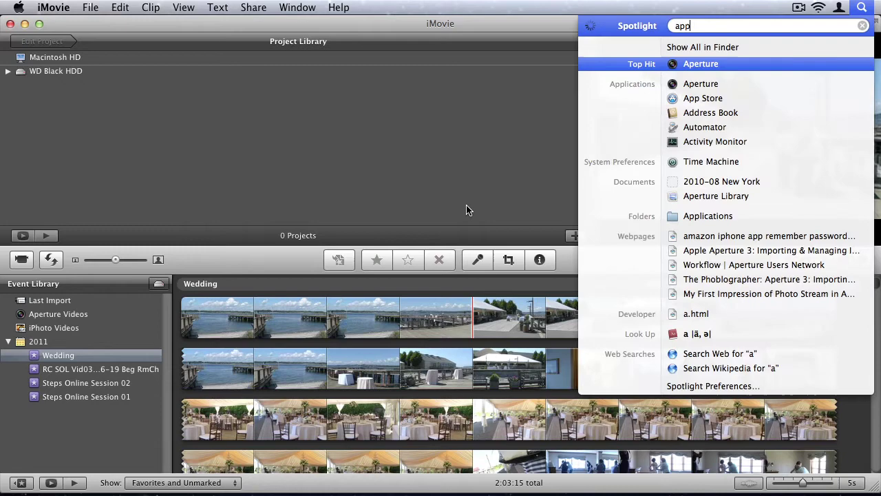
left_click(711, 66)
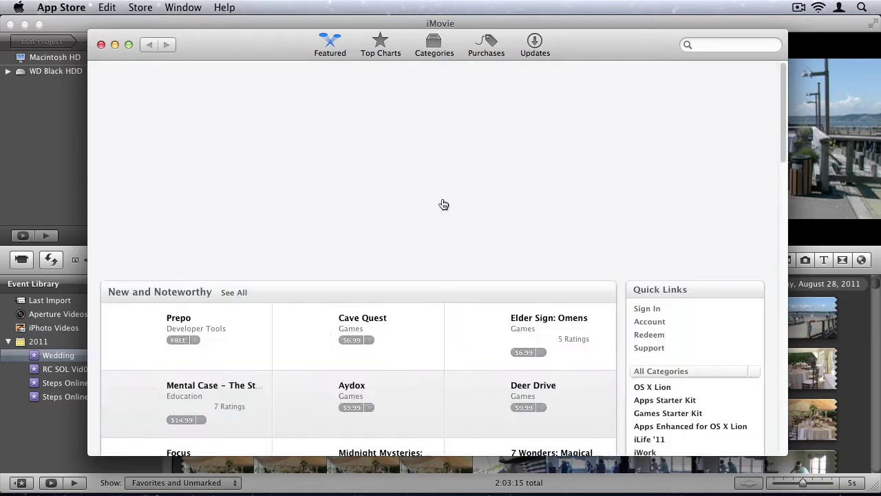
scroll(688, 347, "down", 5)
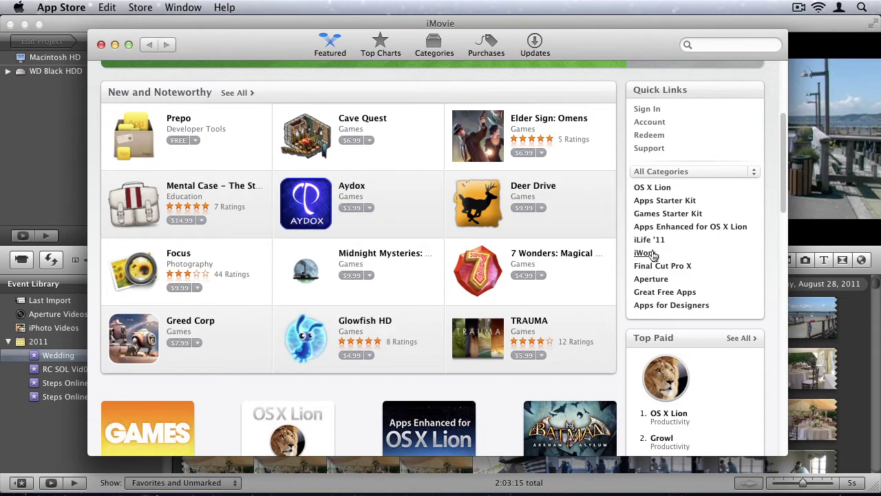
left_click(670, 172)
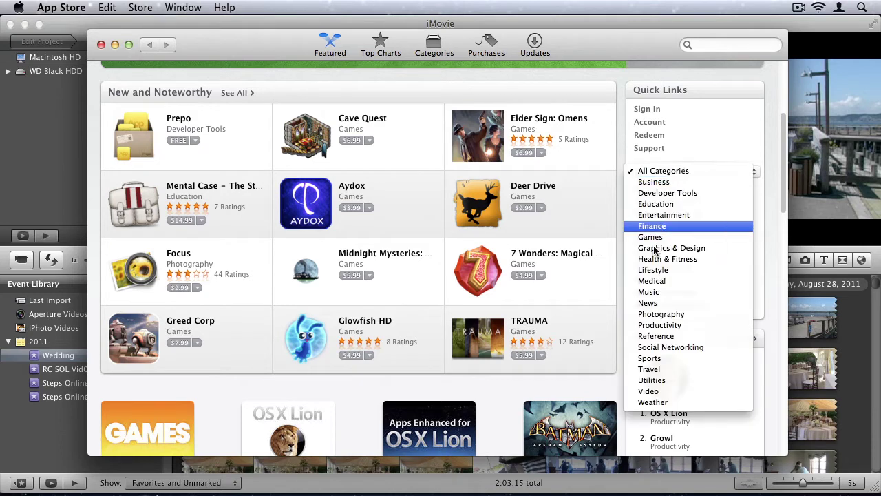
left_click(653, 391)
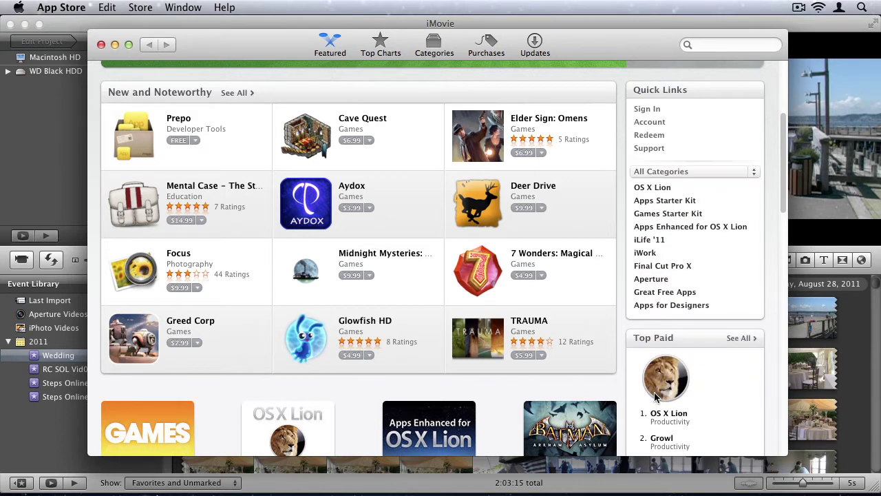
mouse_move(656, 396)
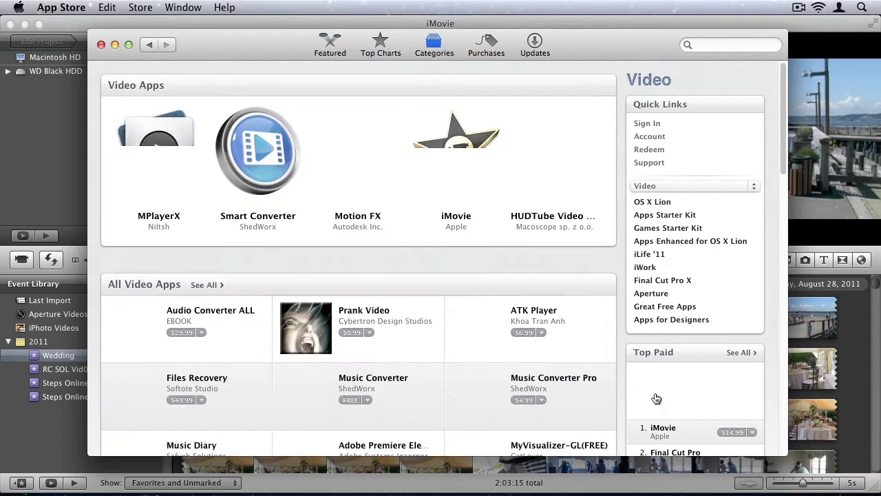
left_click(444, 158)
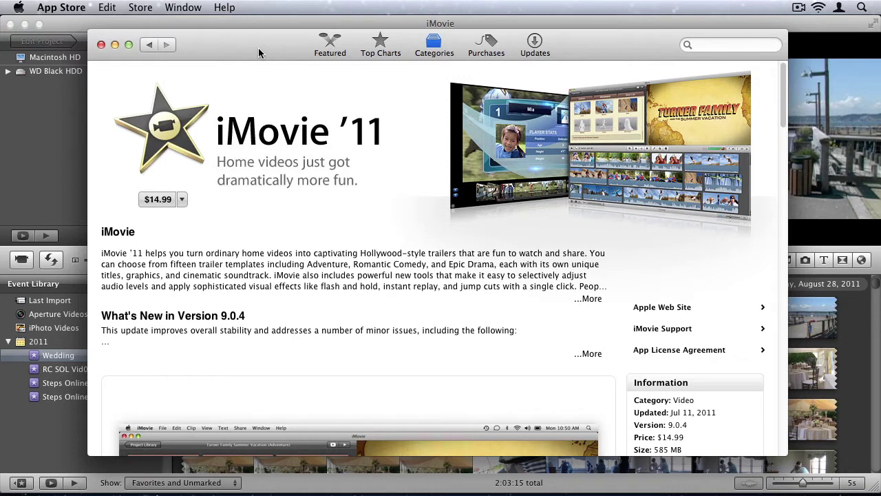
key("super+q")
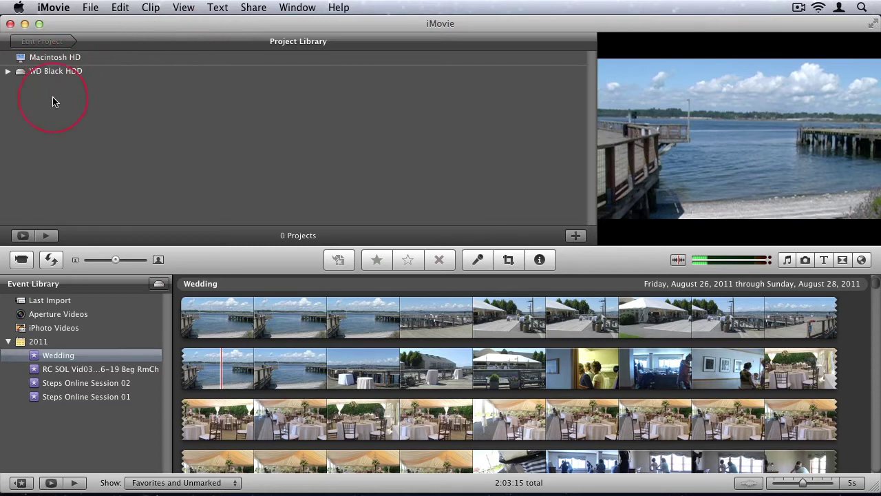
Step: Set up a new project named Wedding: Widescreen 16:9, 30 fps NTSC, Cross Dissolve transitions
left_click(575, 235)
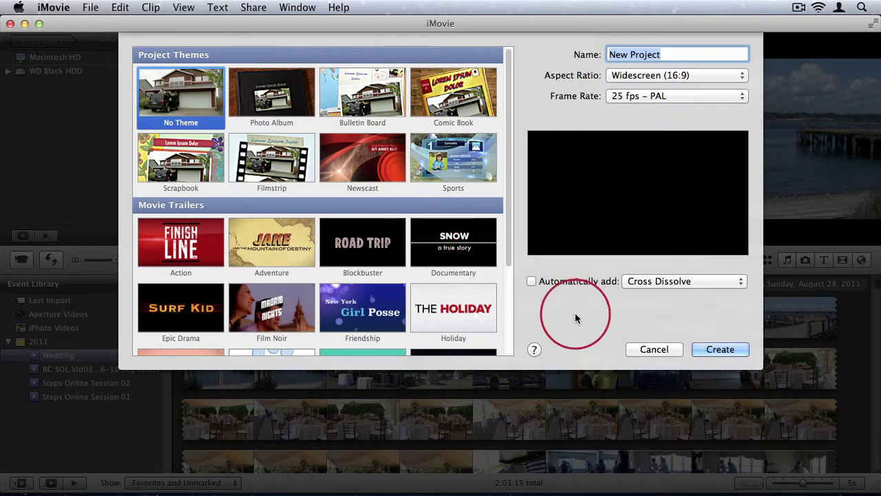
left_click(651, 347)
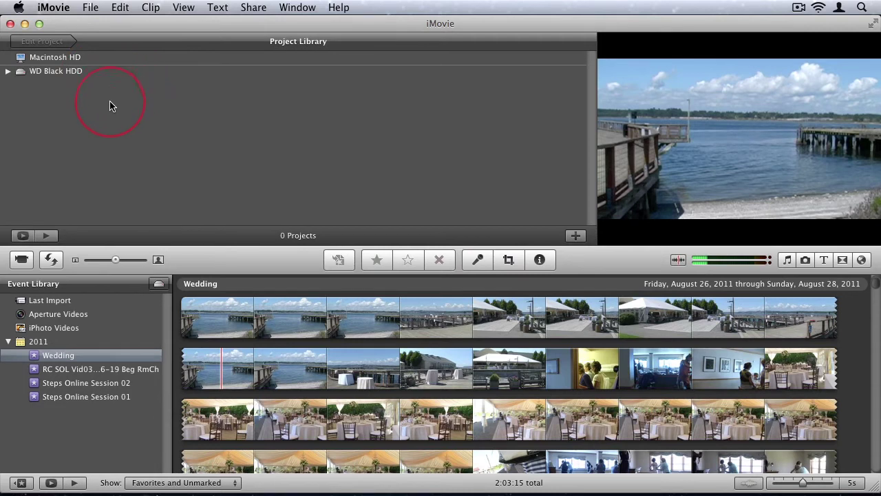
left_click(576, 236)
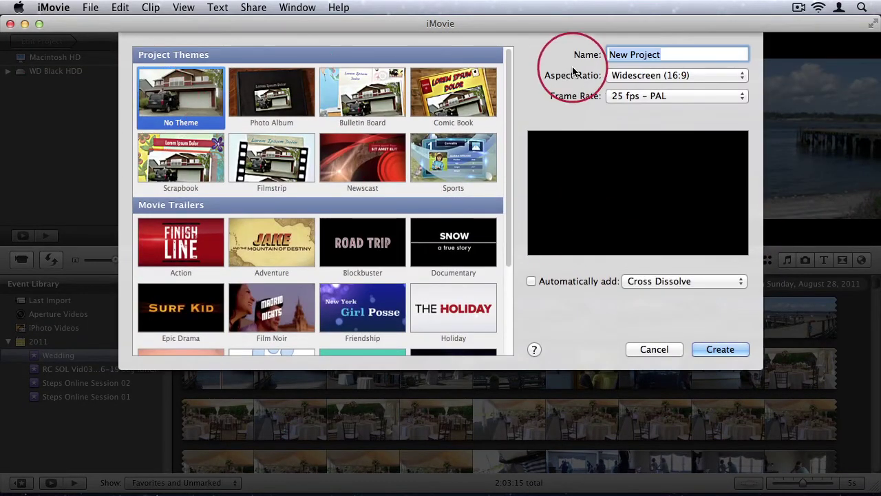
type("W")
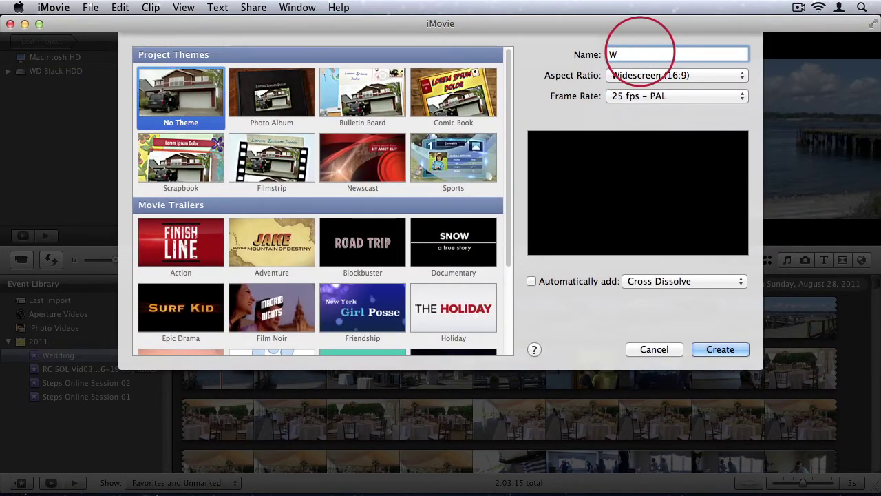
type("edding")
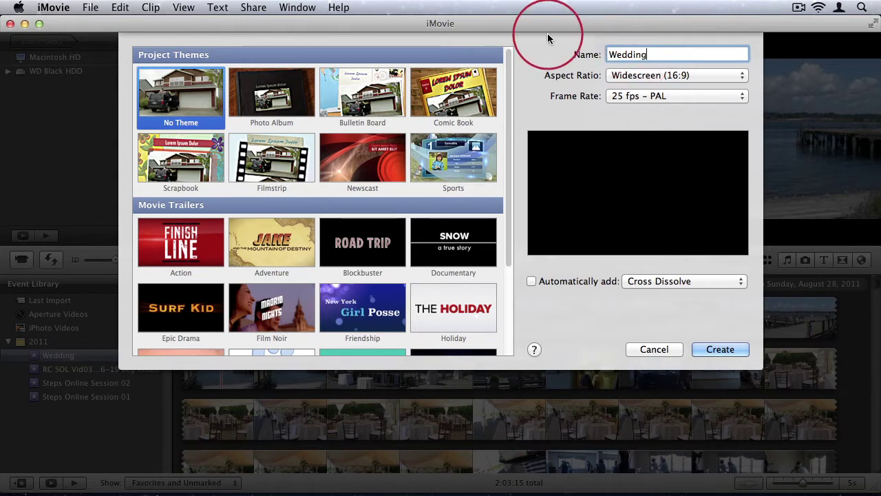
left_click(619, 76)
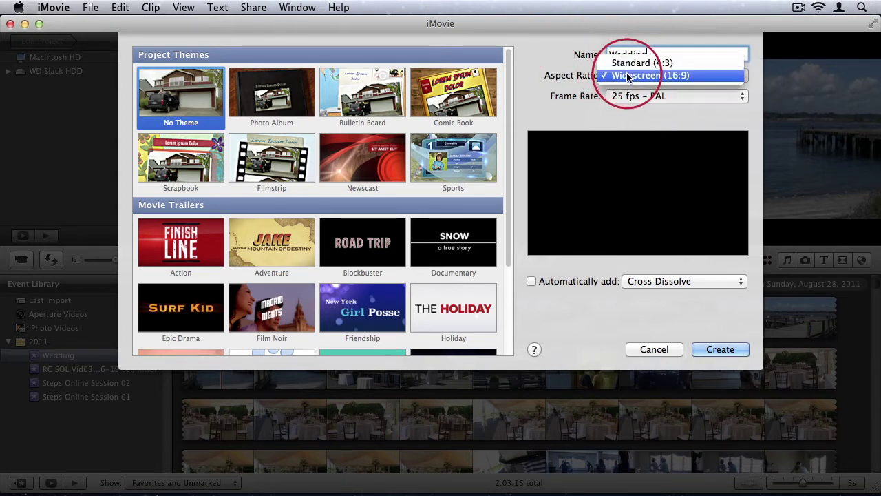
left_click(561, 88)
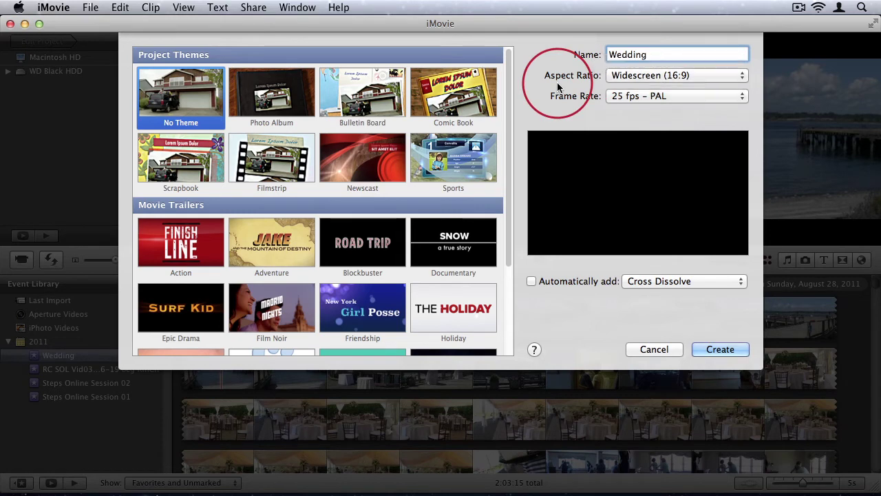
left_click(640, 100)
left_click(661, 85)
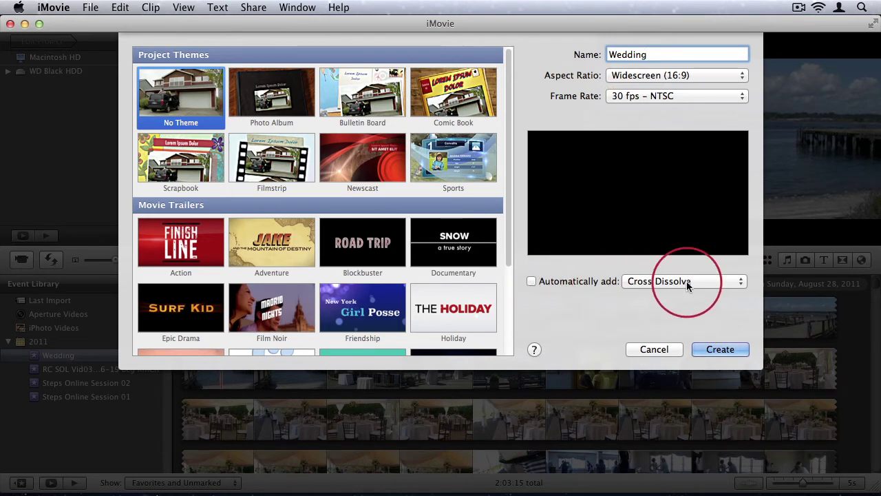
left_click(687, 286)
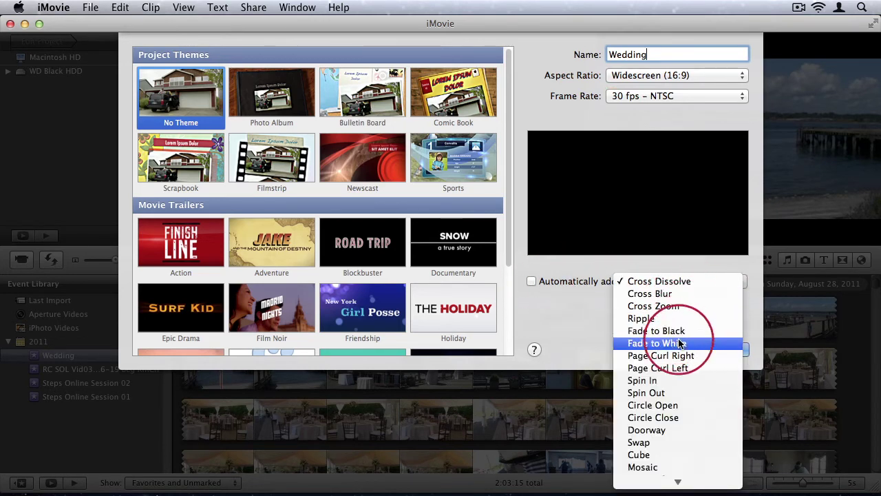
left_click(586, 296)
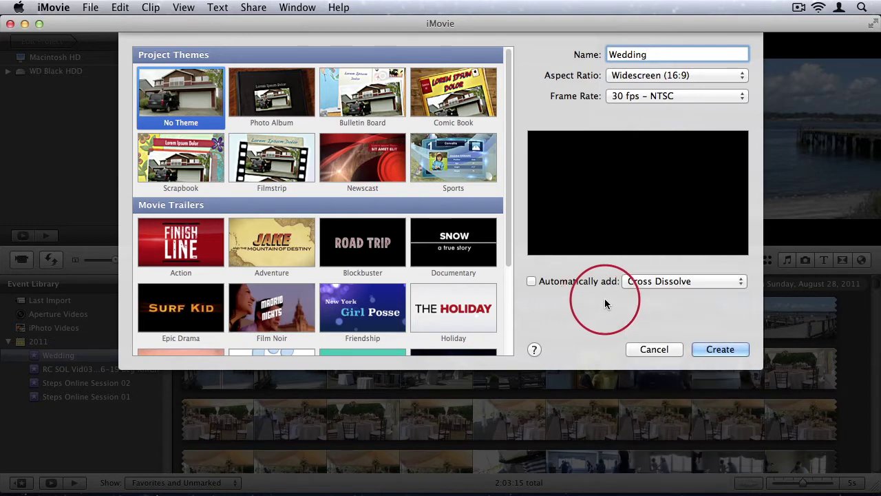
Step: Preview the Comic Book and Sports themes, then choose Photo Album and create the project
left_click(265, 98)
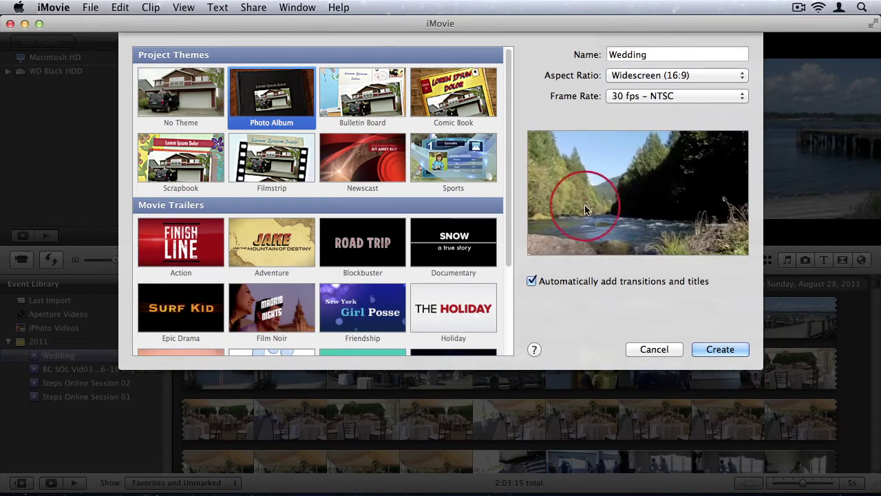
left_click(431, 69)
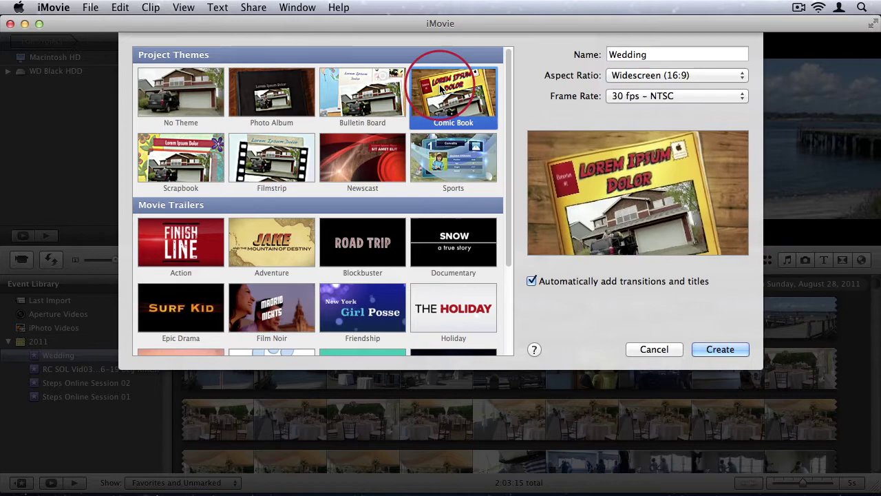
left_click(451, 158)
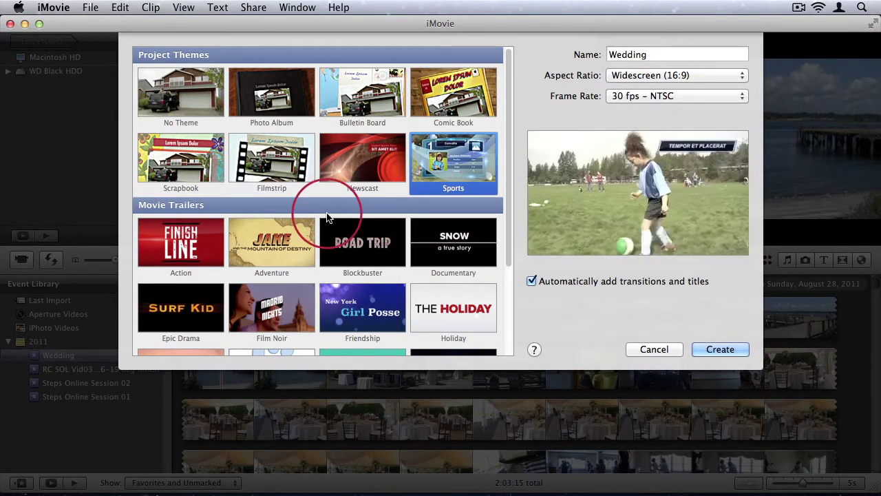
left_click(172, 90)
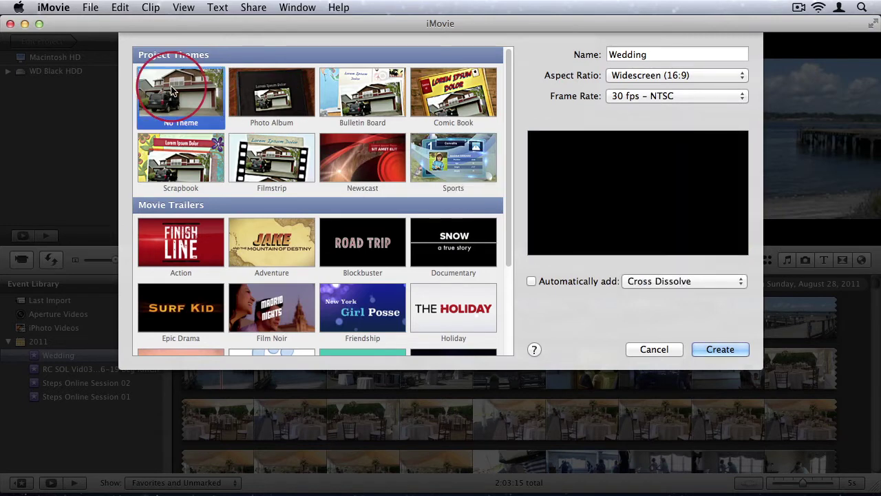
left_click(278, 99)
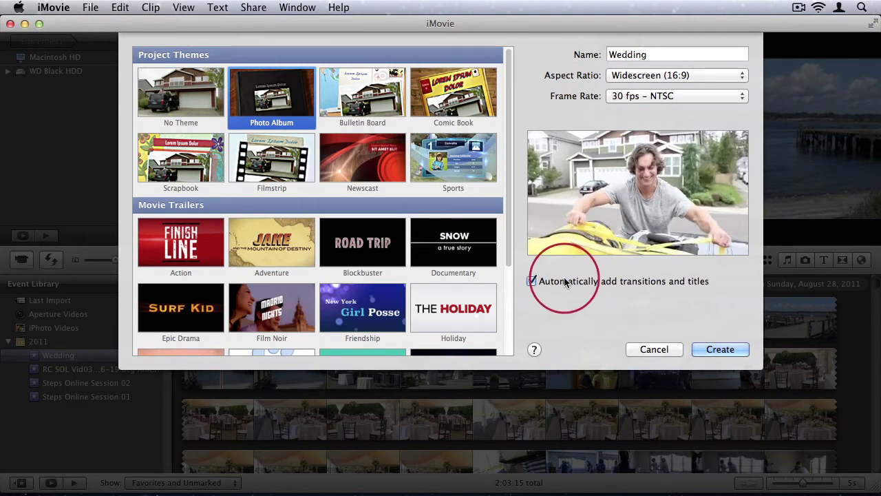
left_click(702, 346)
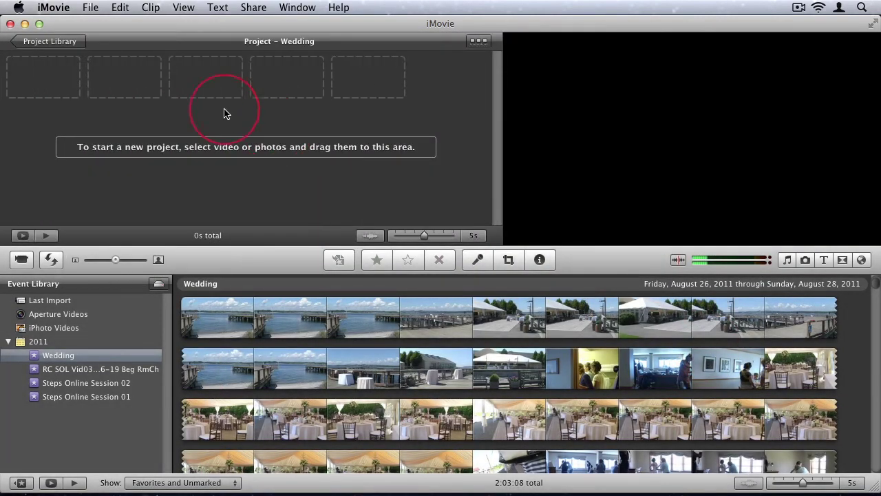
Step: Return to the project list and open the empty Wedding project above the Wedding event
left_click(41, 42)
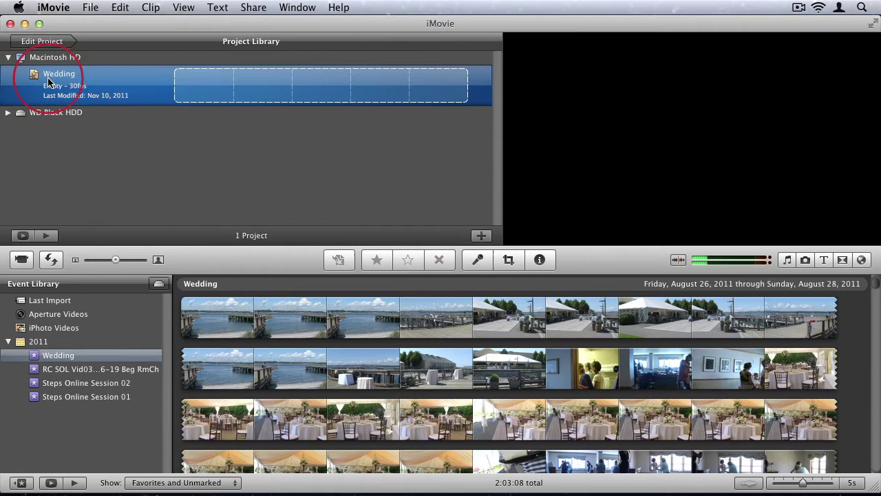
double_click(141, 93)
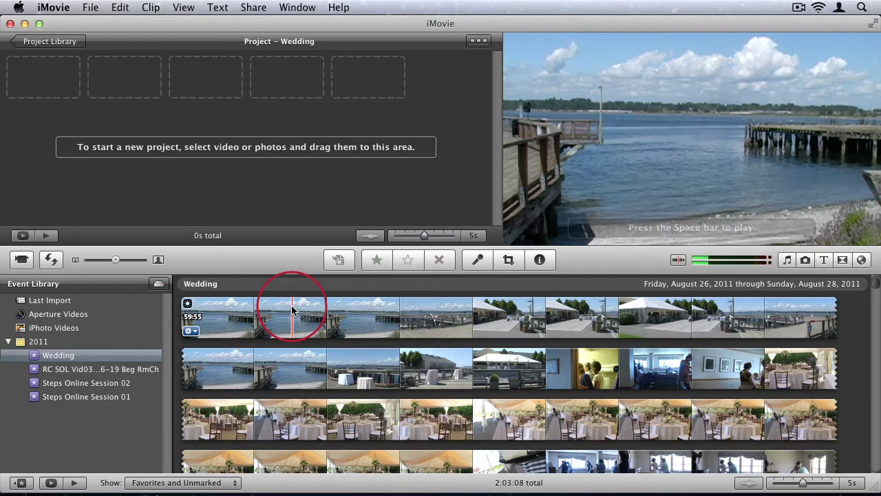
left_click(33, 385)
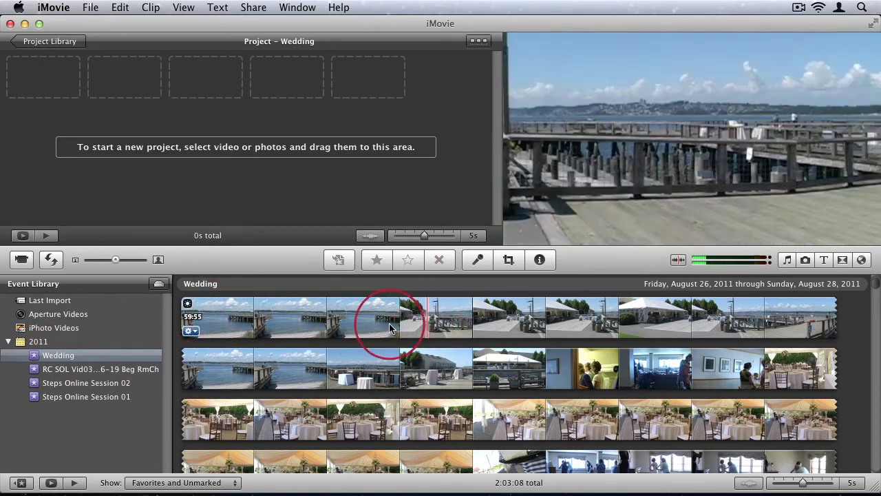
Step: Select a range of the first pier filmstrip and drag it into the Wedding project
left_click_drag(230, 320, 551, 318)
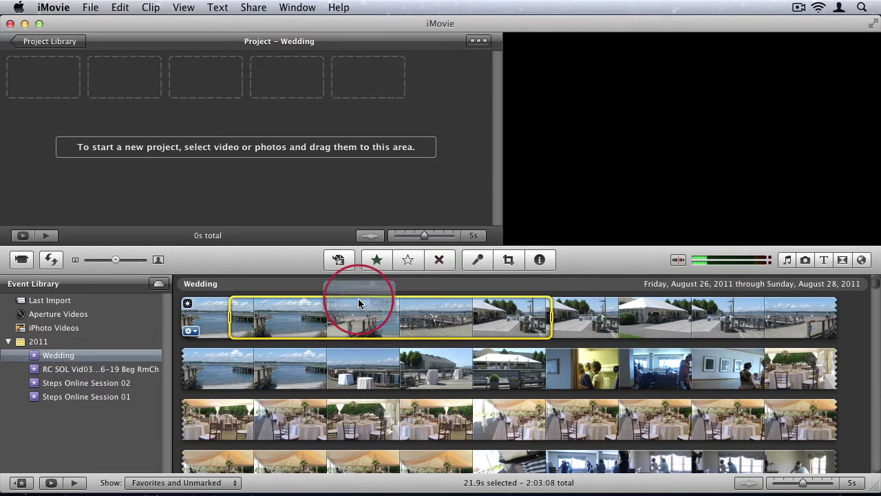
mouse_move(358, 303)
left_mouse_down()
mouse_move(289, 150)
mouse_move(274, 146)
left_mouse_up()
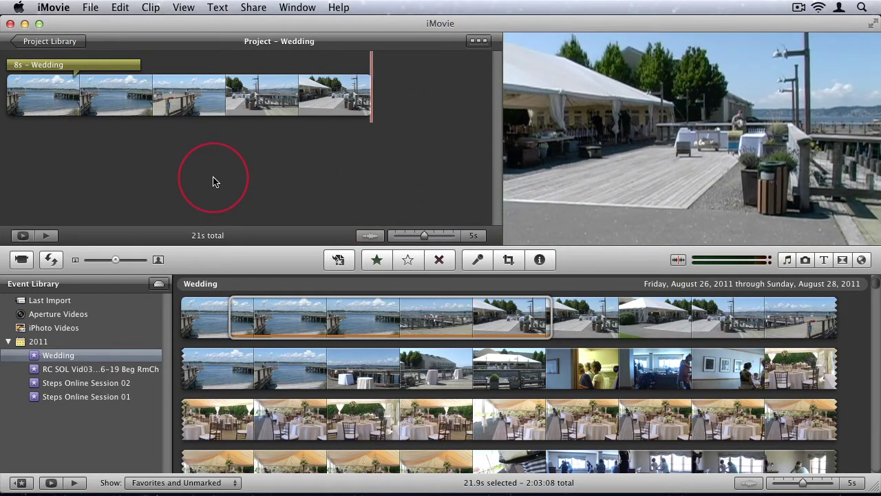
left_click(51, 261)
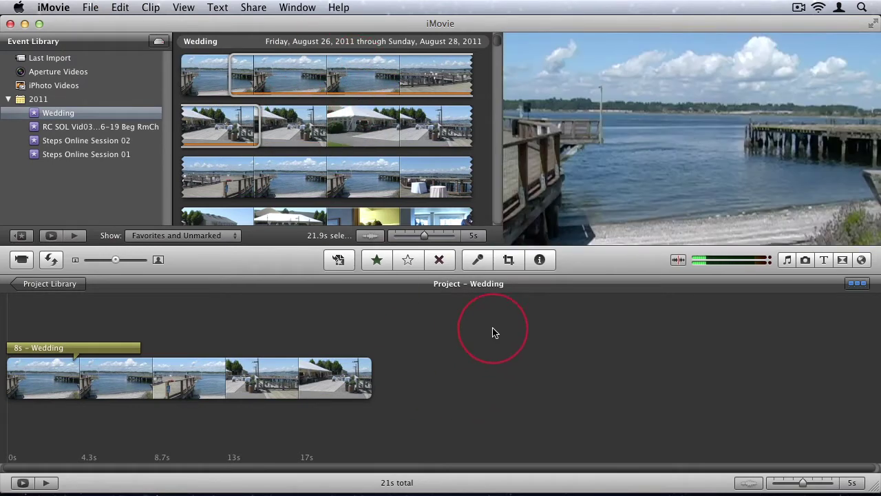
left_click(43, 380)
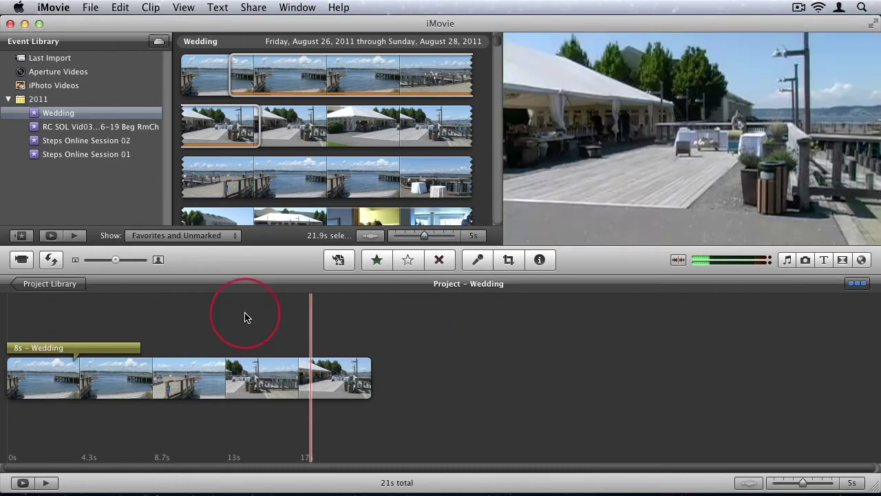
left_click(50, 260)
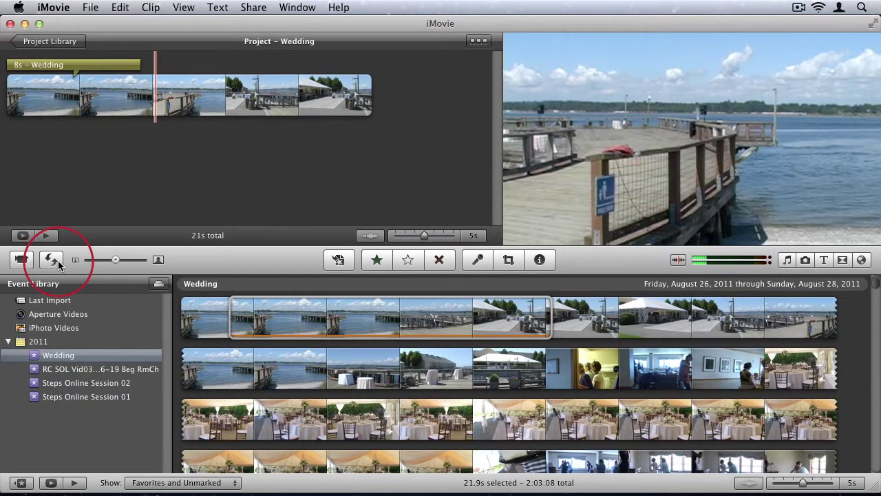
left_click(20, 484)
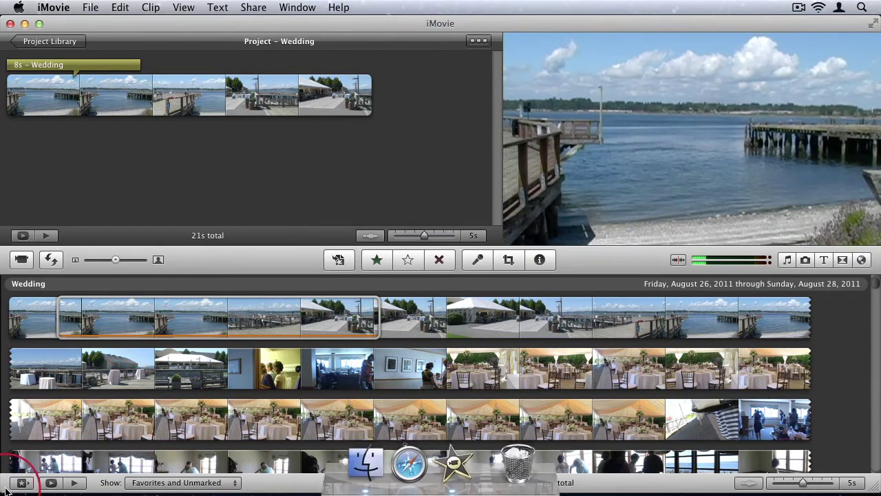
left_click(15, 484)
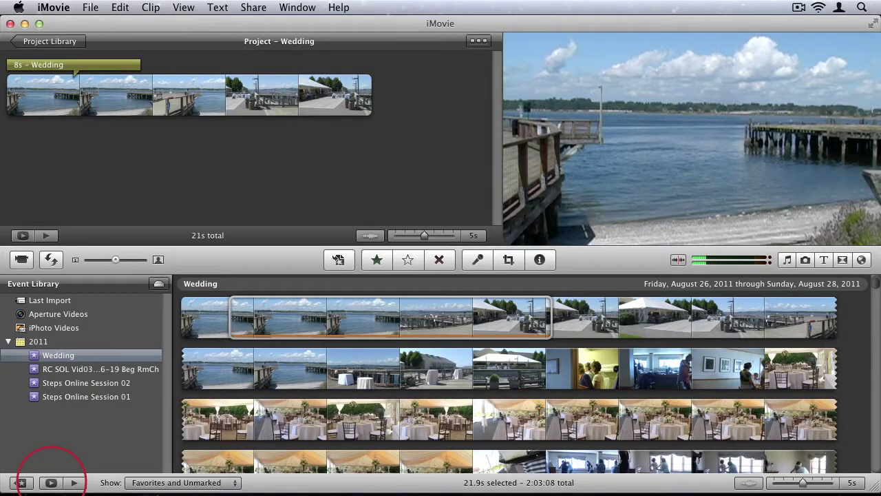
left_click(77, 484)
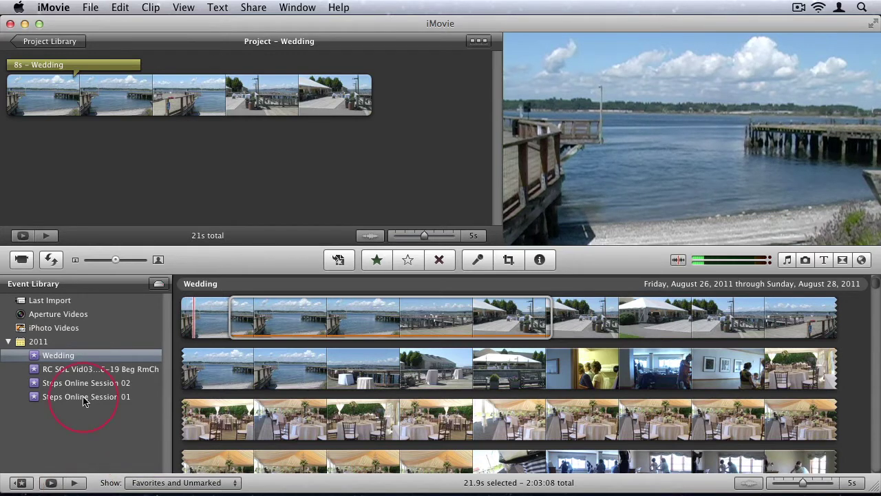
left_click(69, 486)
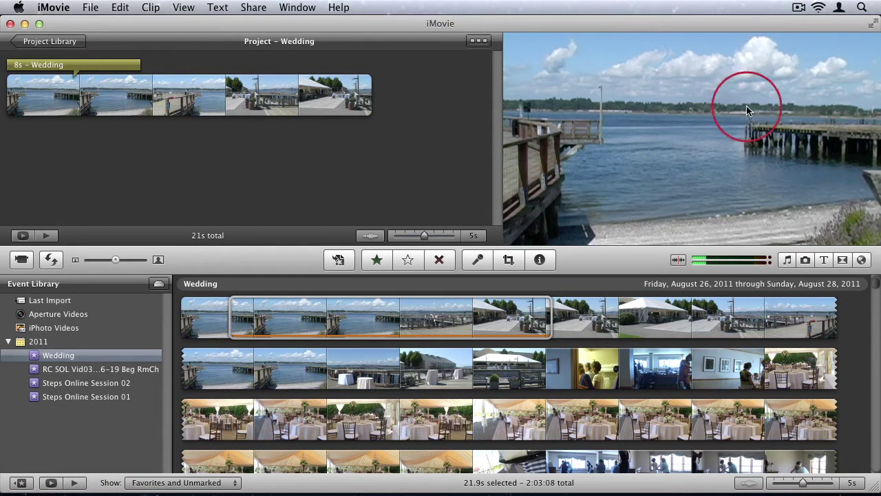
left_click(43, 92)
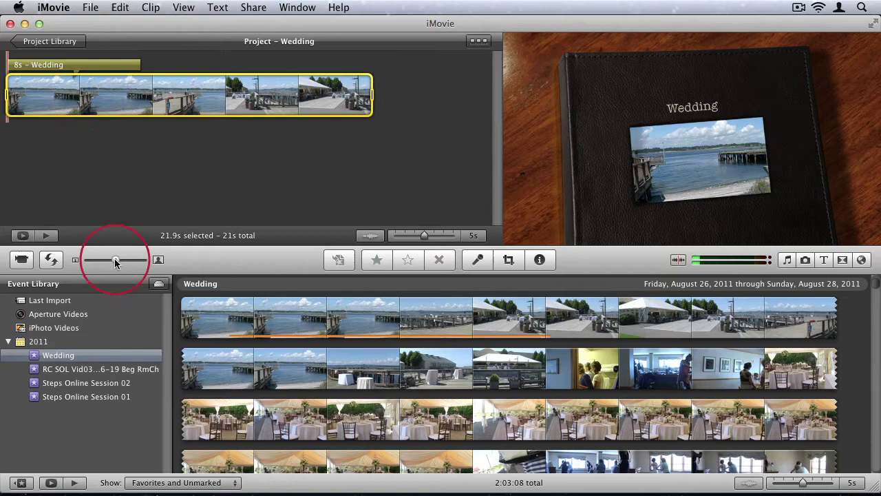
Step: Shrink the filmstrip thumbnails and select about 2:04 of footage across rows two to four
mouse_move(115, 259)
left_mouse_down()
mouse_move(101, 260)
mouse_move(132, 258)
mouse_move(104, 260)
mouse_move(115, 264)
left_mouse_up()
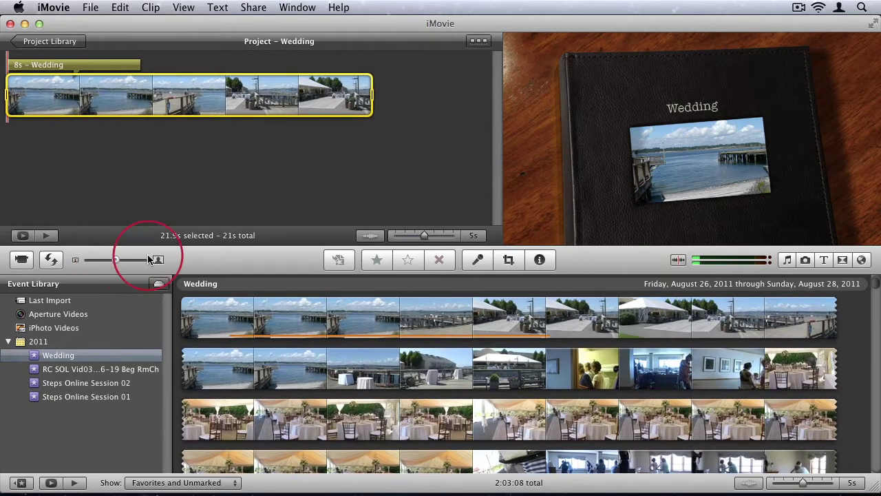
left_click(221, 256)
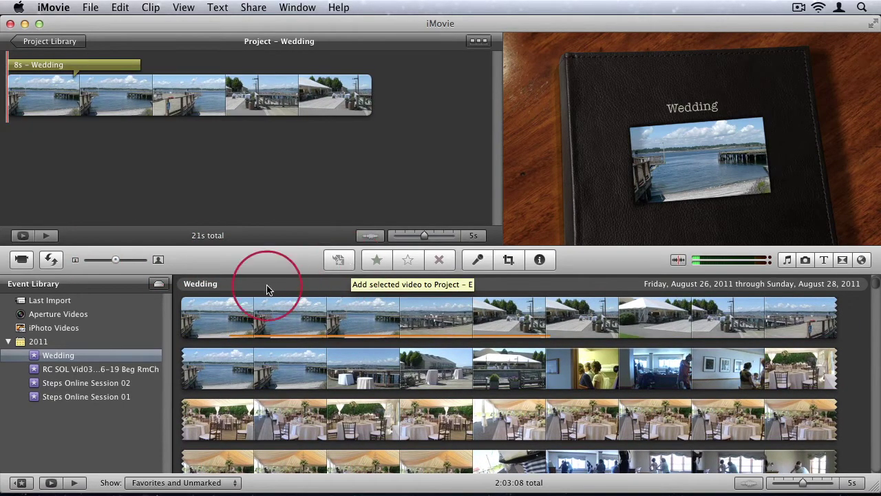
left_click_drag(210, 384, 709, 453)
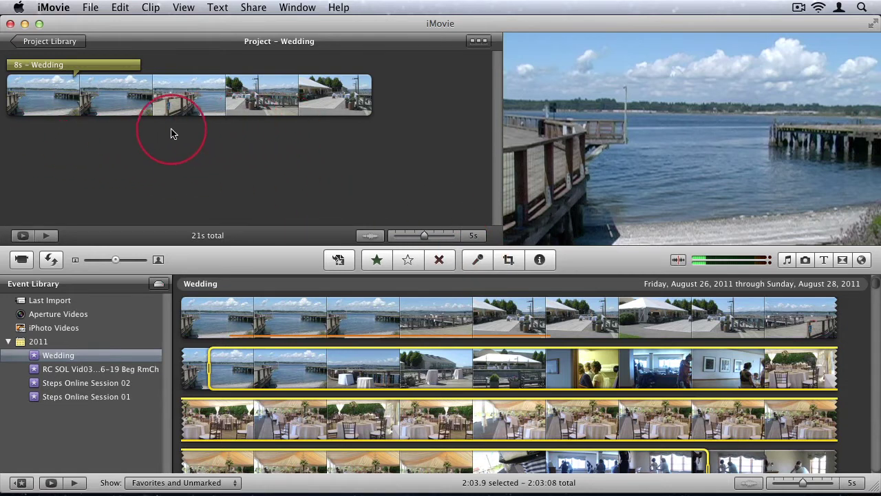
left_click(157, 98)
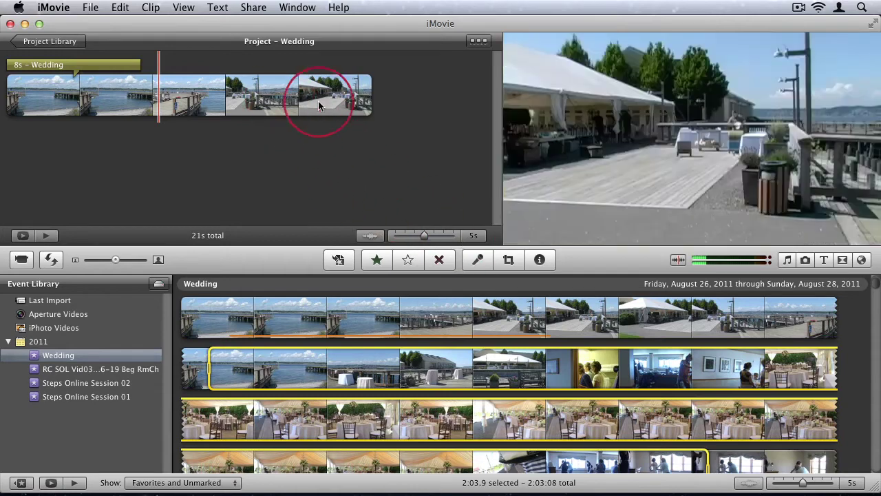
left_click(320, 99)
Step: Crop the project clip to a smaller frame around the pier
left_click(508, 260)
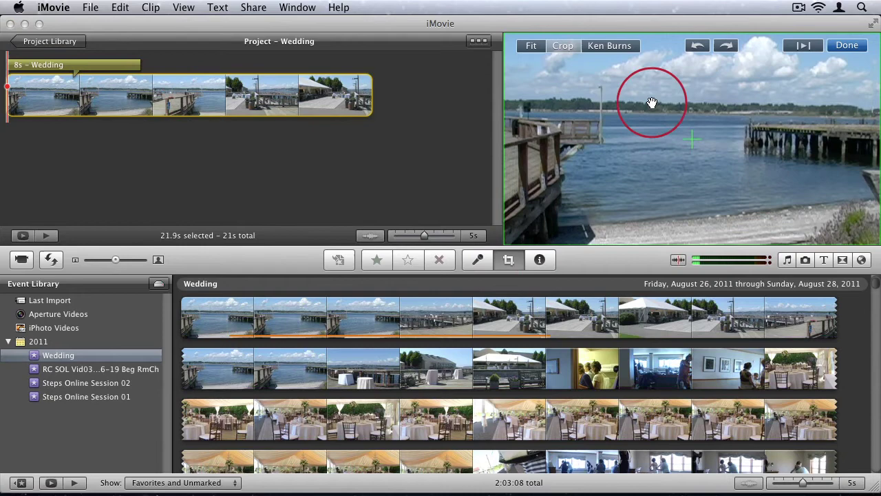
left_click_drag(503, 33, 610, 88)
left_click_drag(753, 181, 708, 160)
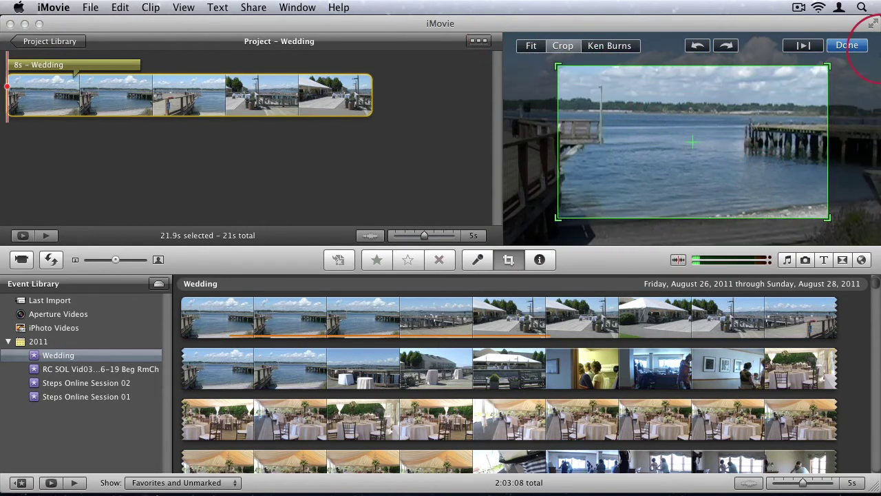
left_click(847, 45)
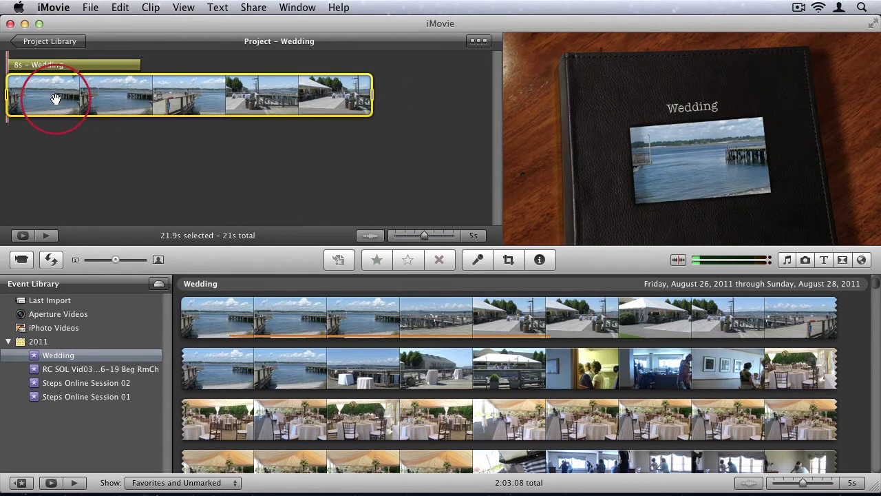
left_click(82, 147)
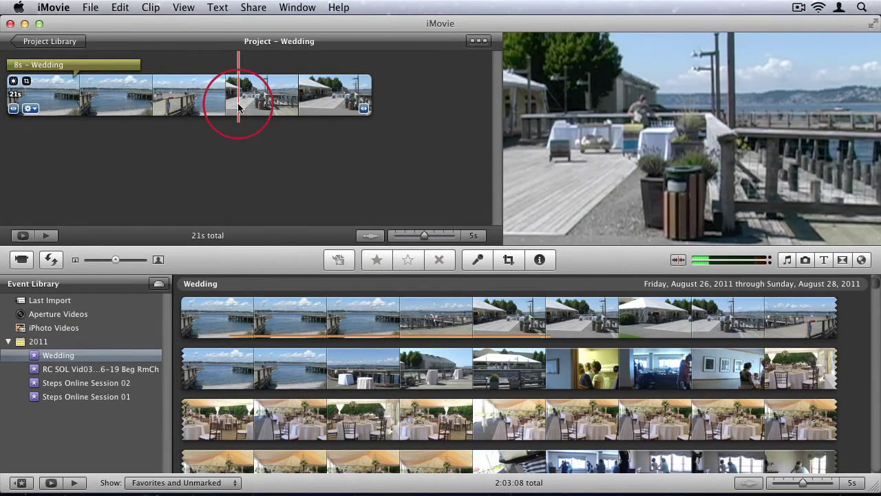
Step: Widen the clip's crop back out to the full frame
left_click(501, 261)
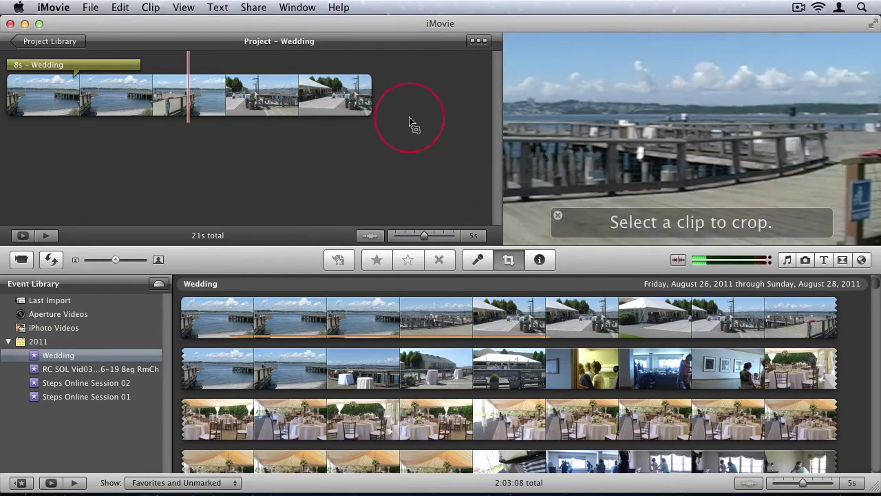
left_click(282, 89)
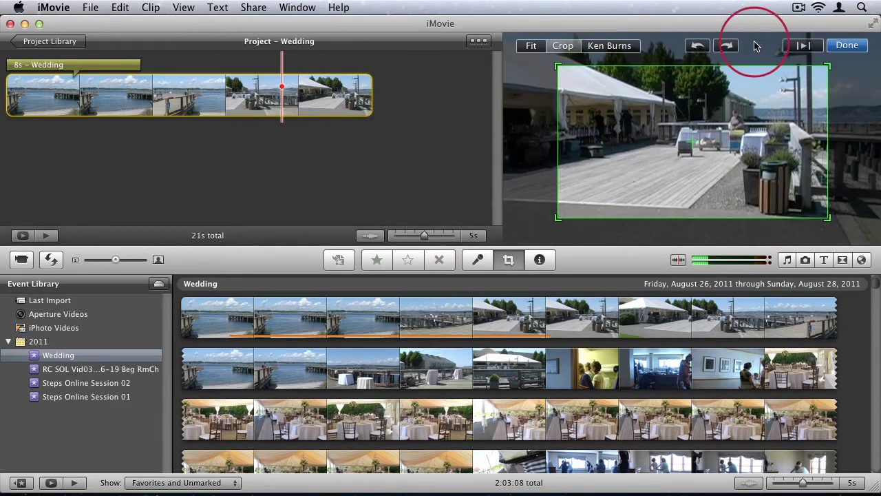
left_click(596, 66)
left_click_drag(561, 64, 504, 36)
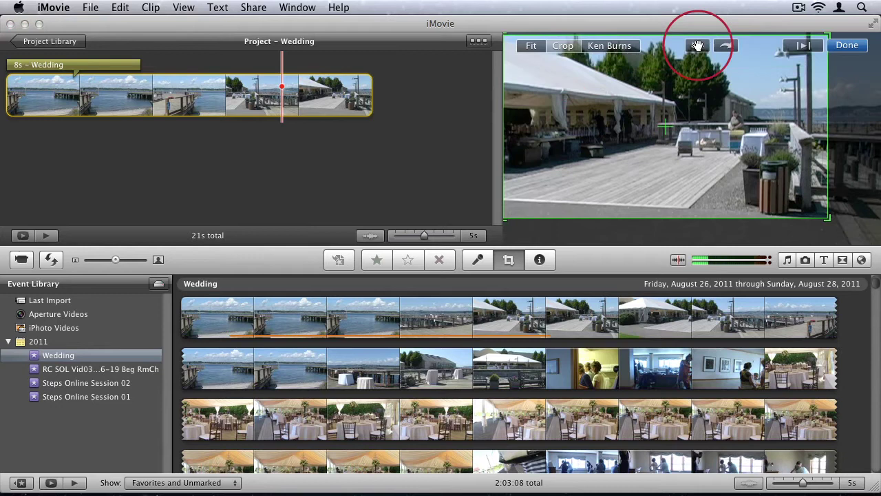
left_click_drag(824, 221, 869, 237)
left_click(844, 46)
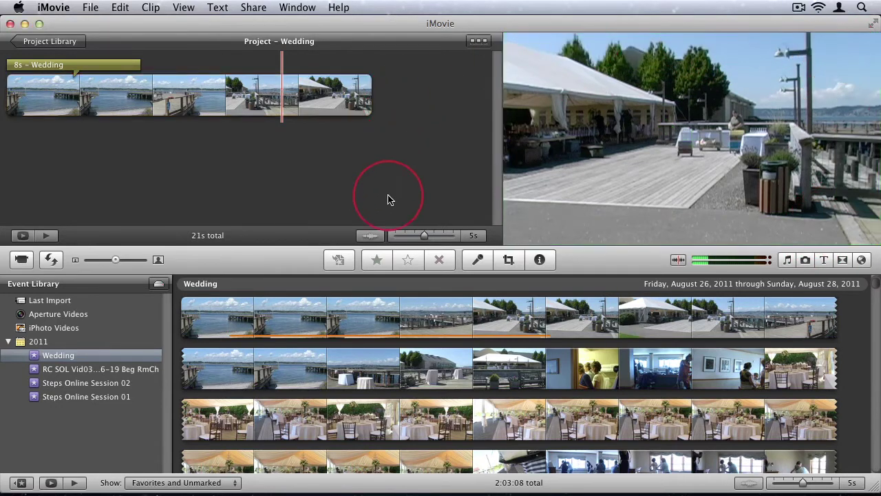
Step: Inspect the project clip in the Inspector, then enable audio while skimming
left_click(541, 261)
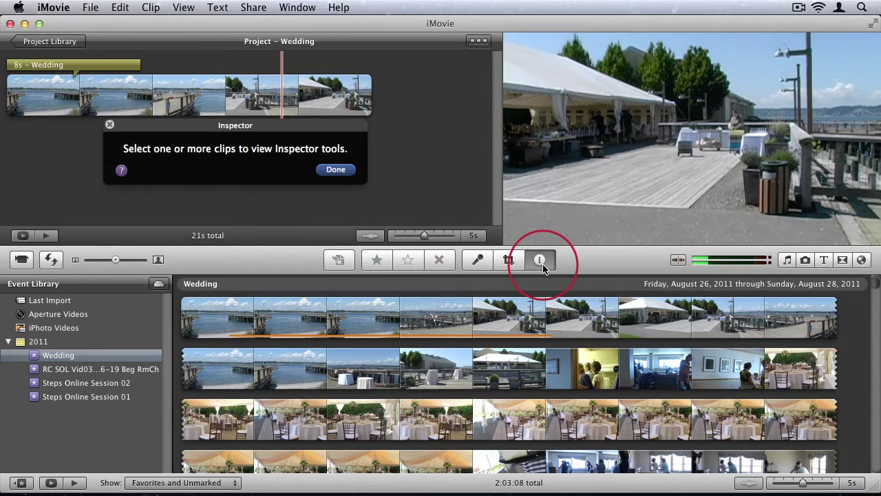
left_click(200, 86)
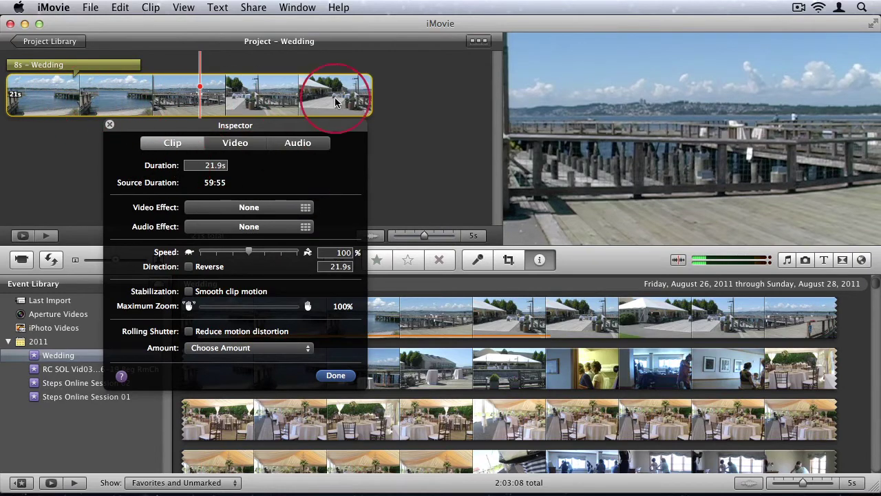
left_click(110, 126)
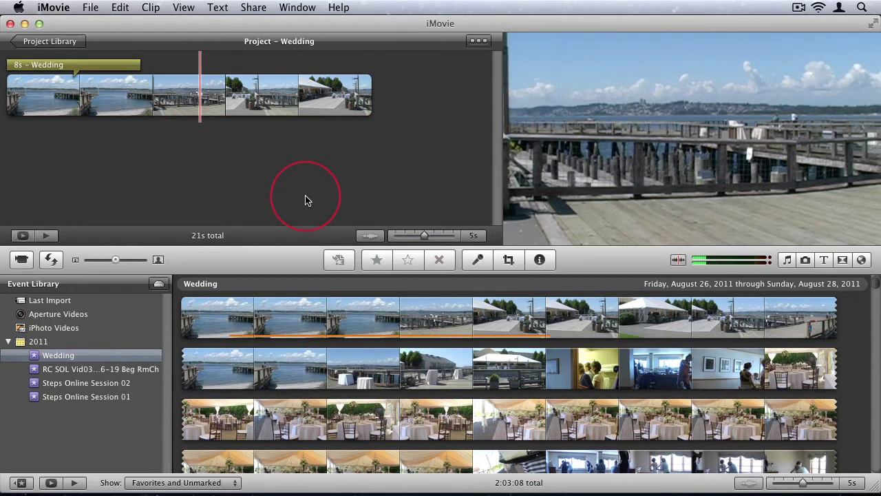
left_click(679, 262)
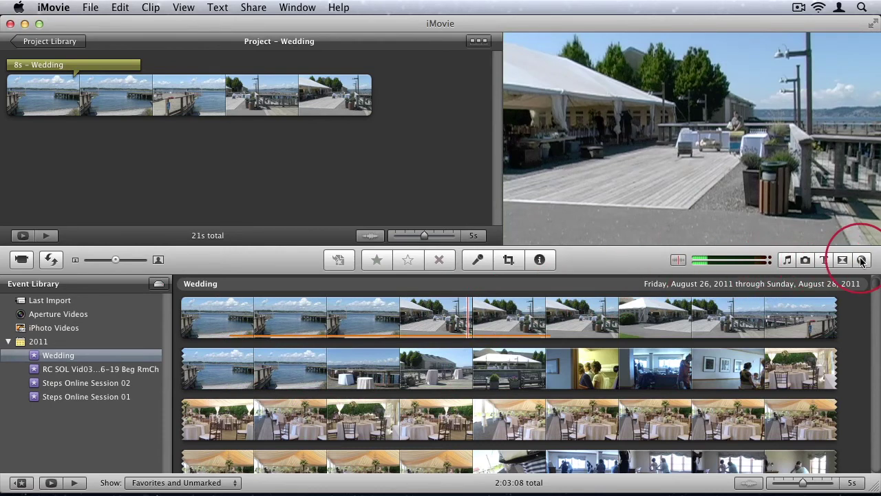
Step: Move past the music and photo browsers to the Photo Album Titles browser
left_click(788, 261)
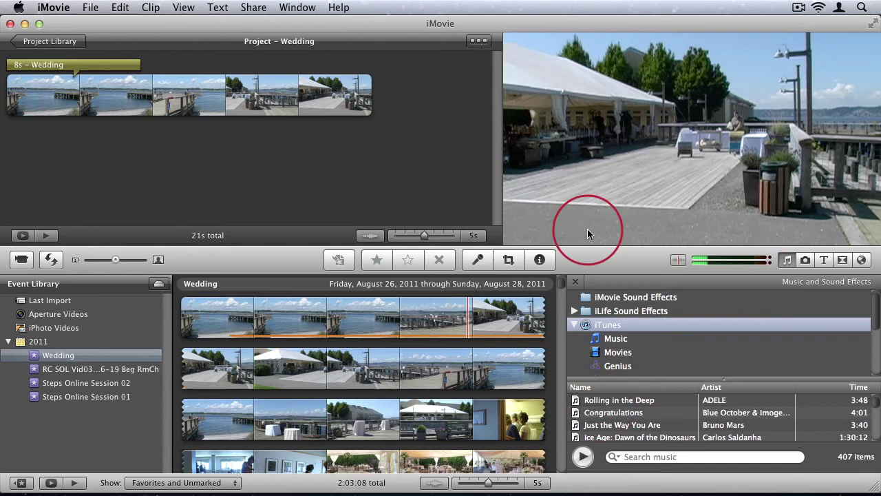
left_click(806, 259)
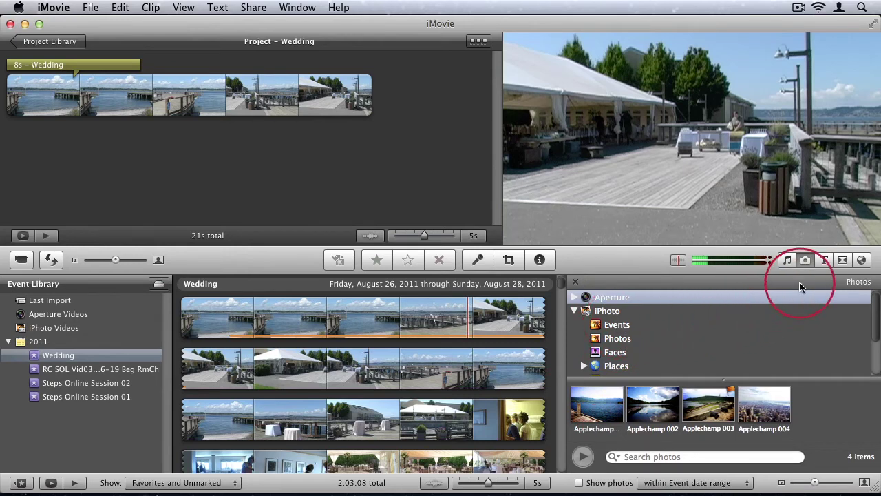
left_click(824, 261)
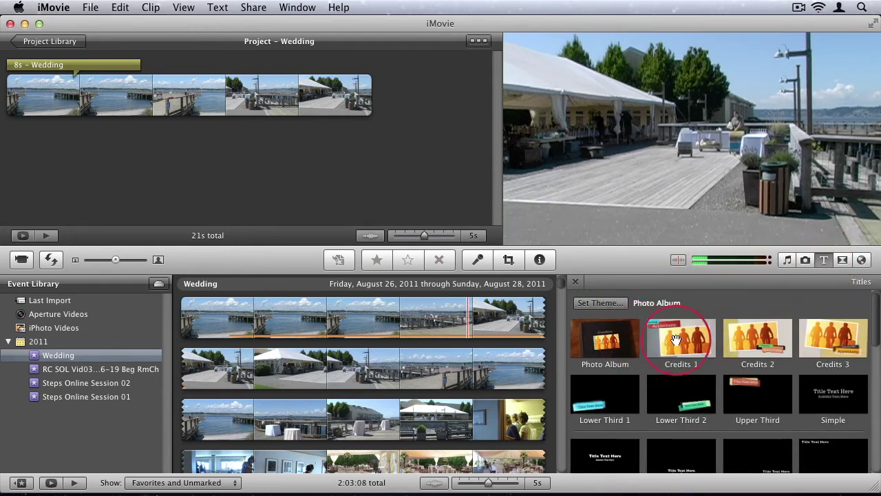
Step: Add a Lower Third 1 title at the start with automatic transitions off and the Organic paper background
scroll(654, 385, "down", 5)
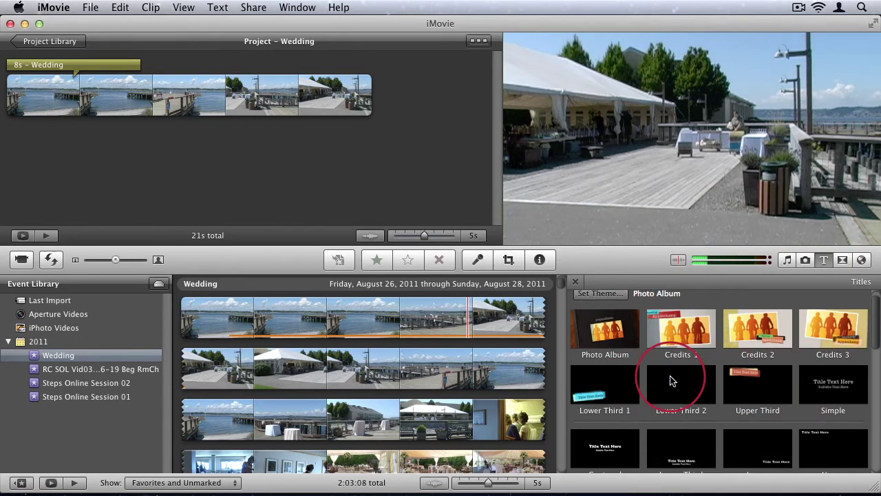
scroll(673, 379, "up", 5)
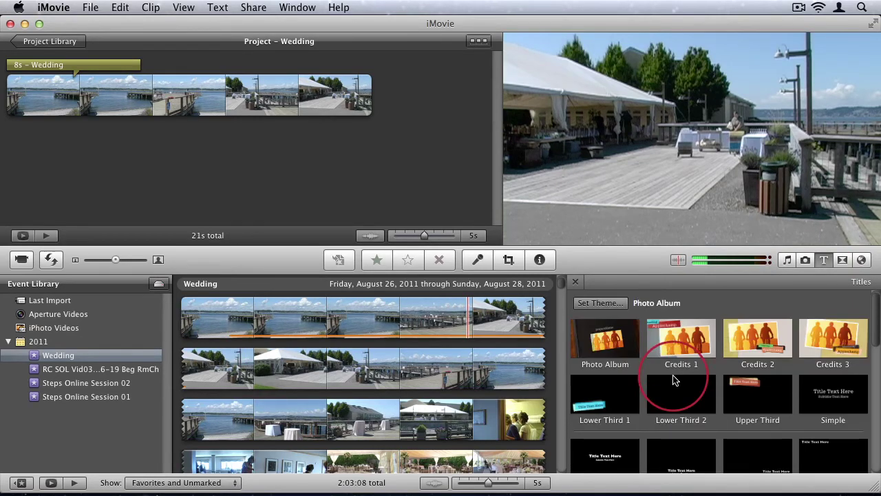
left_click_drag(618, 396, 197, 61)
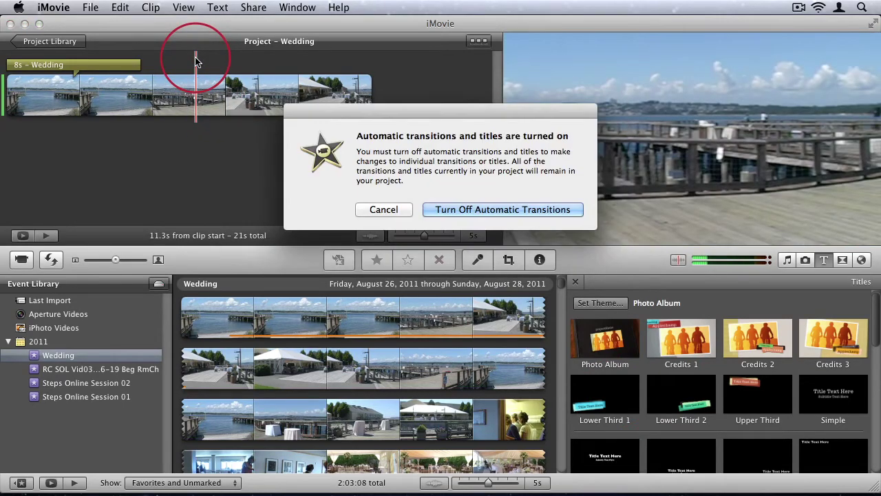
left_click(427, 210)
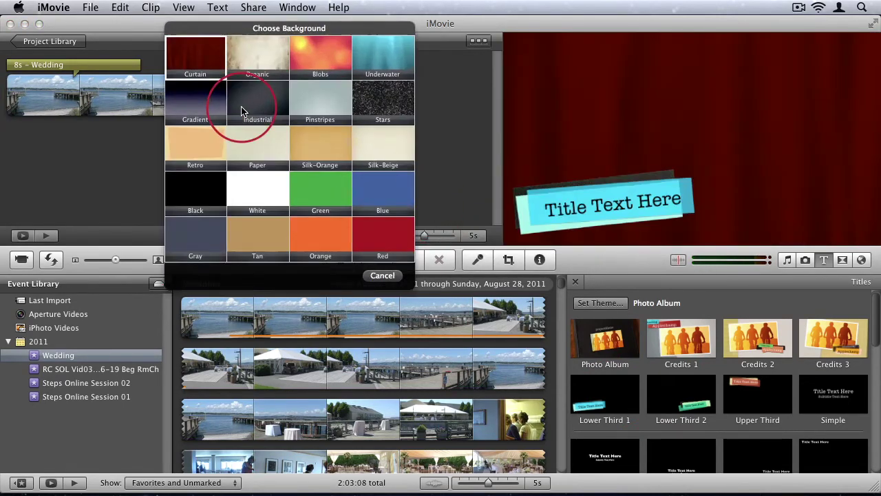
left_click(382, 275)
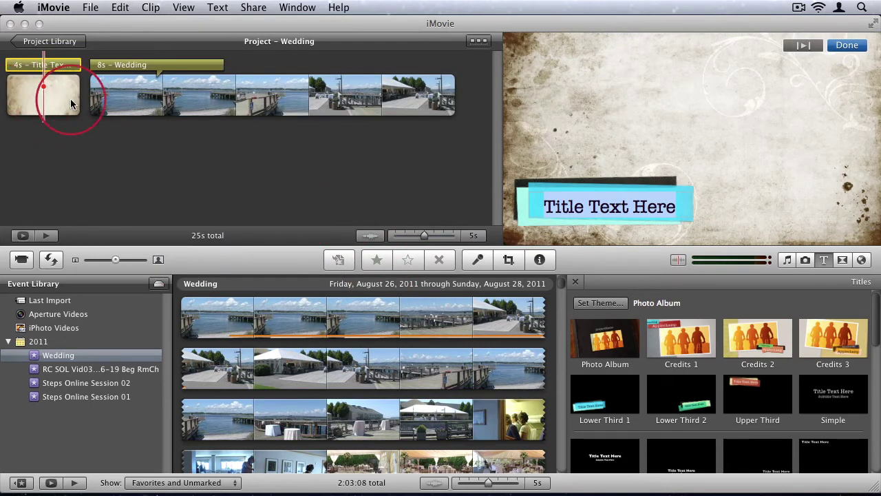
left_click(297, 182)
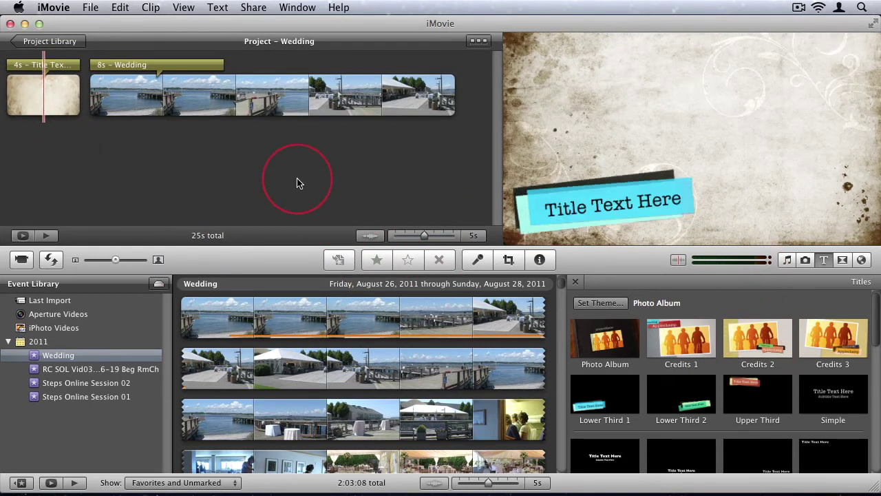
left_click(724, 301)
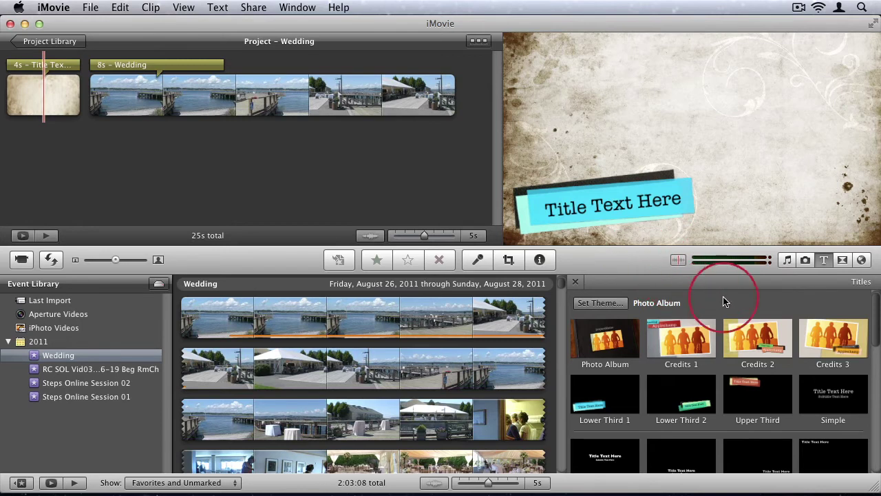
Step: Insert a transition between the opening title and the pier clip and play it
left_click(844, 260)
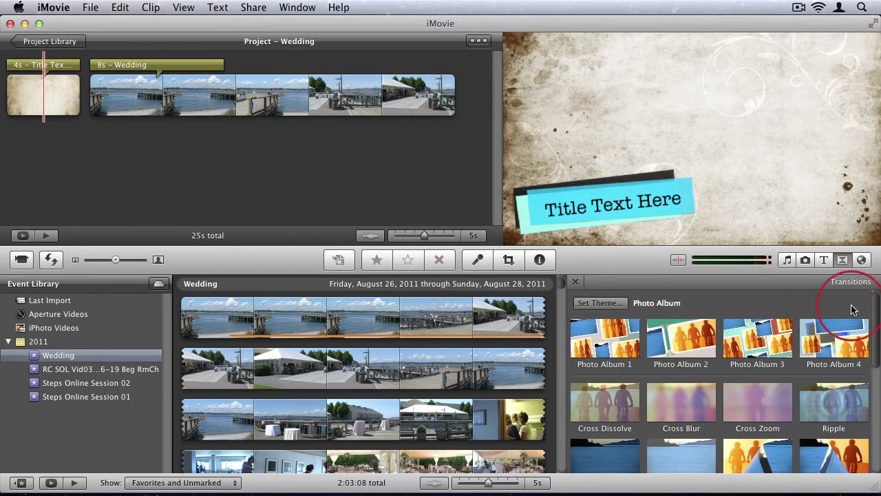
left_click_drag(877, 324, 866, 350)
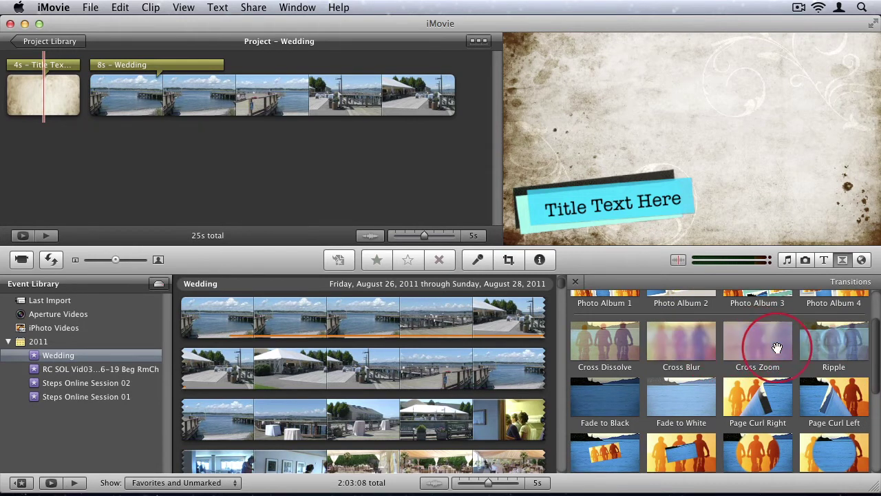
left_click_drag(291, 254, 96, 96)
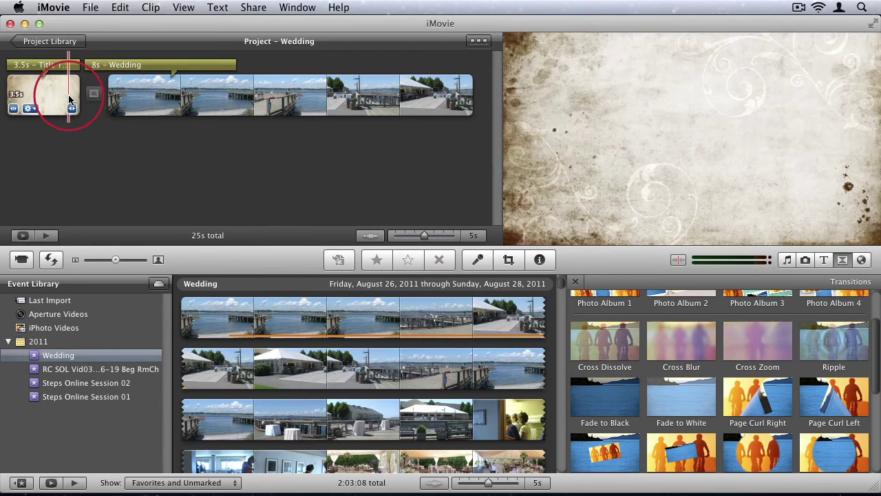
key("space")
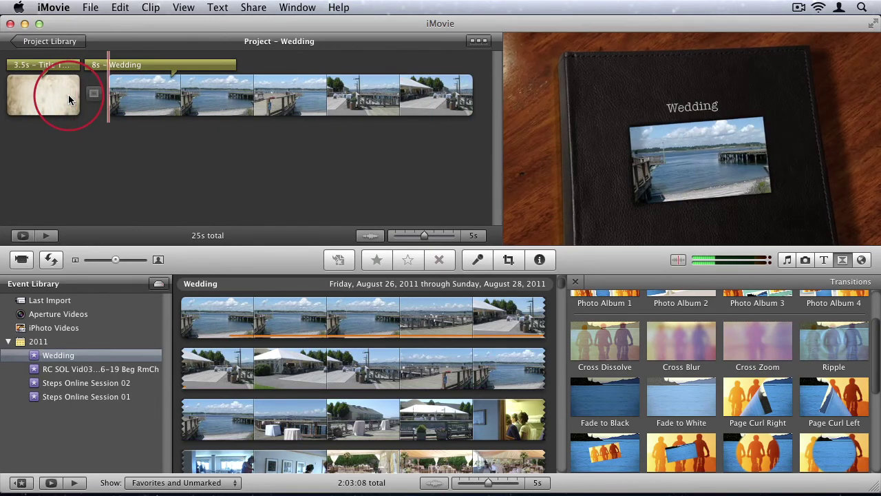
Step: Split the pier clip and add a transition at the split, then play it back
left_click(114, 95)
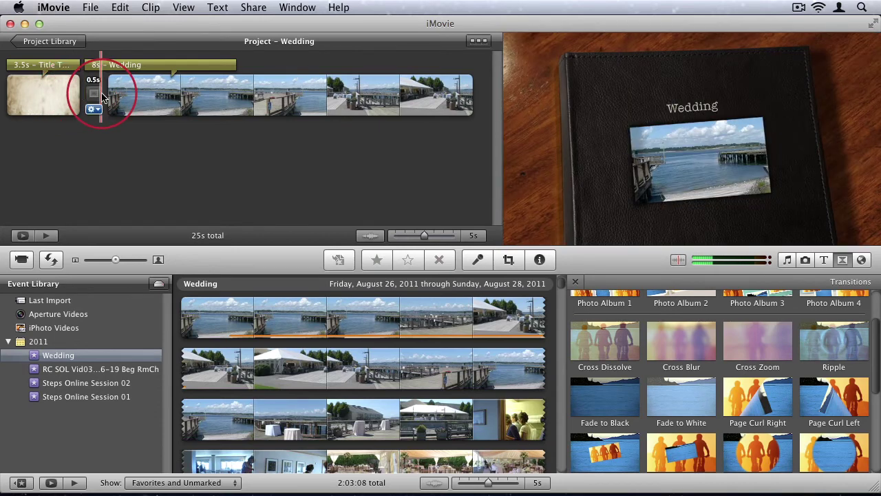
right_click(302, 98)
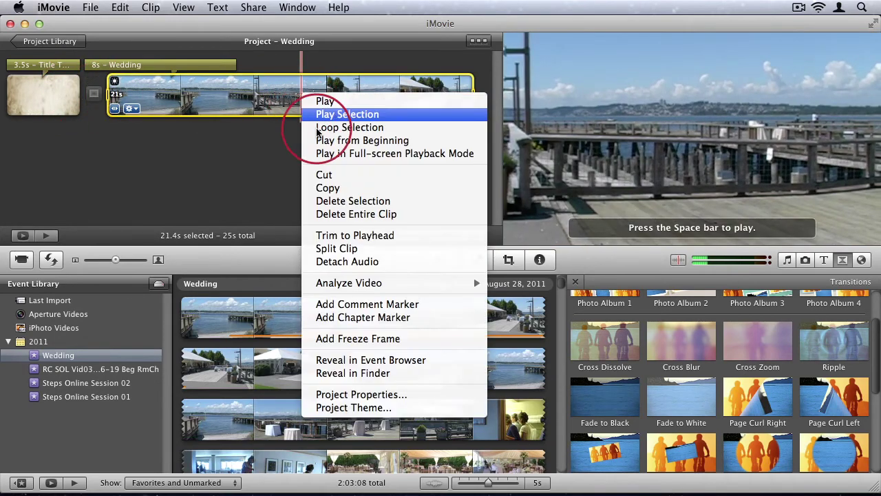
left_click(347, 248)
left_click(94, 93)
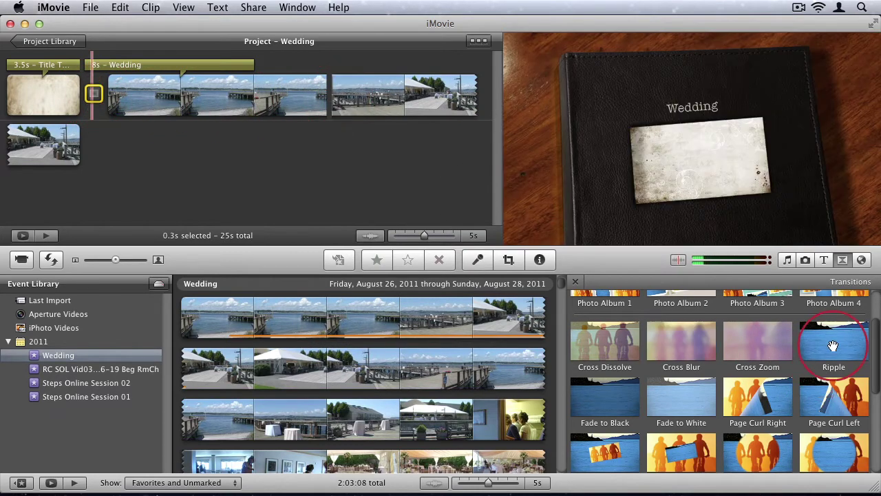
left_click_drag(341, 104, 334, 89)
key("space")
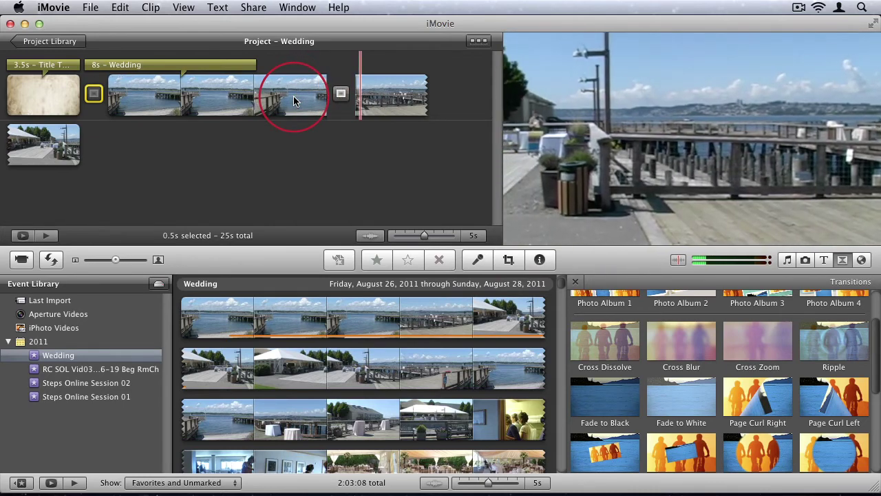
mouse_move(342, 99)
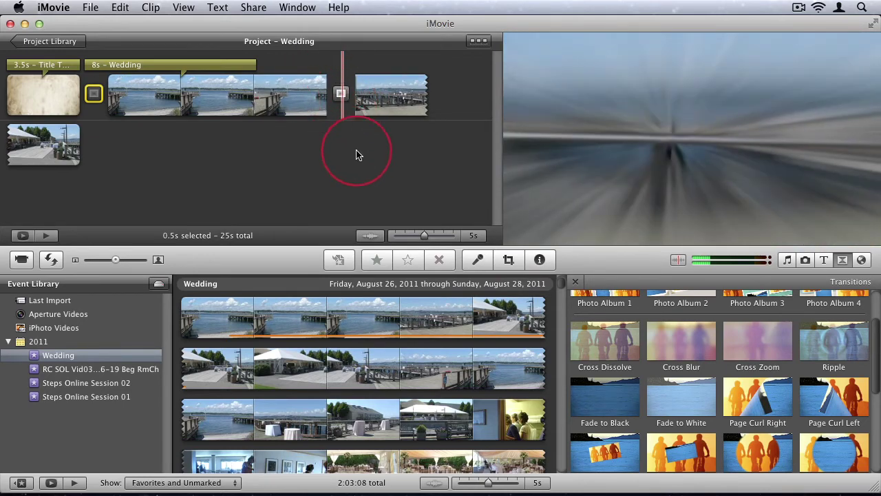
Step: Scroll through the globe and map animations in the Maps, Backgrounds and Animatics browser
left_click(863, 260)
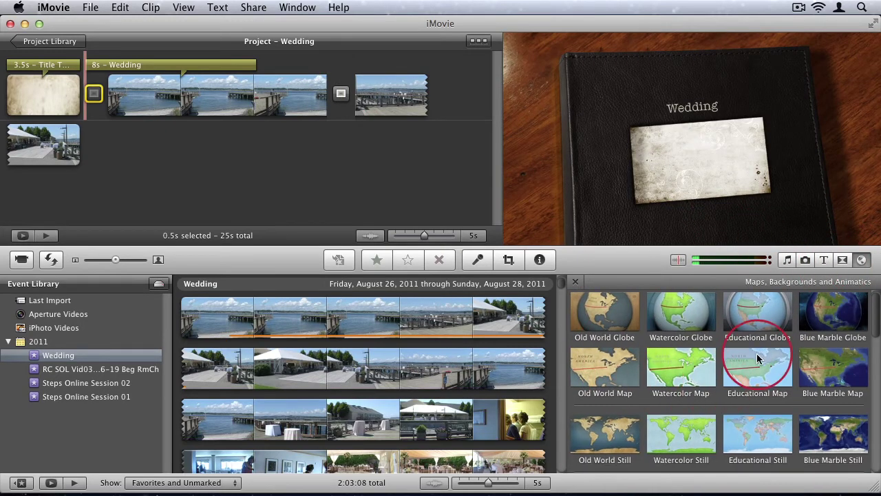
scroll(756, 353, "down", 10)
scroll(757, 358, "up", 10)
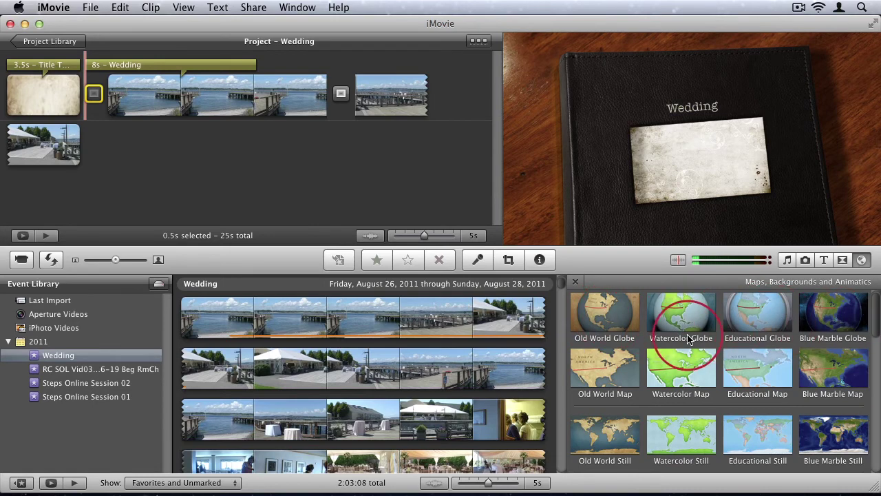
scroll(687, 337, "down", 2)
scroll(681, 339, "up", 2)
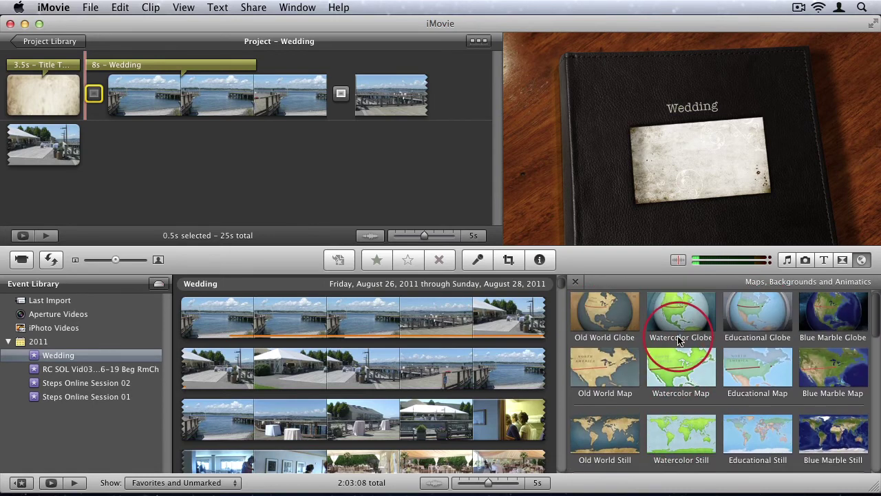
scroll(679, 340, "down", 5)
scroll(679, 341, "up", 5)
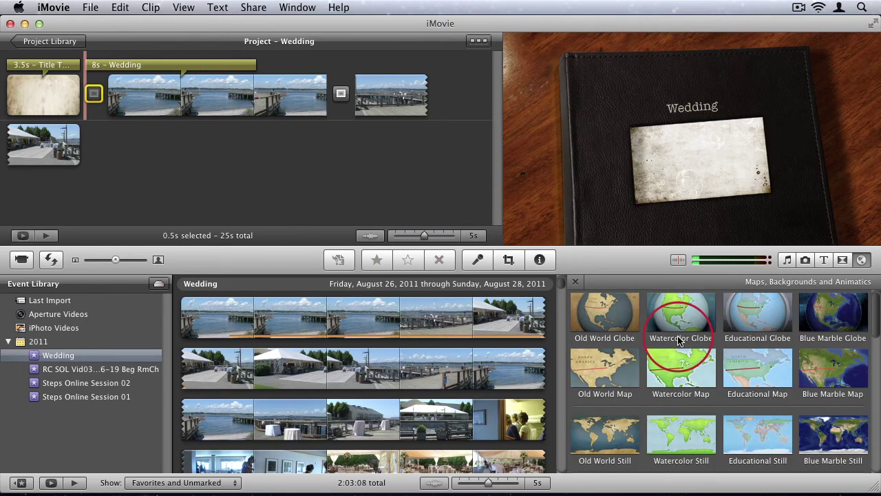
Step: Go full screen, then skim the Wedding project clip and preview the pier event footage
left_click(870, 29)
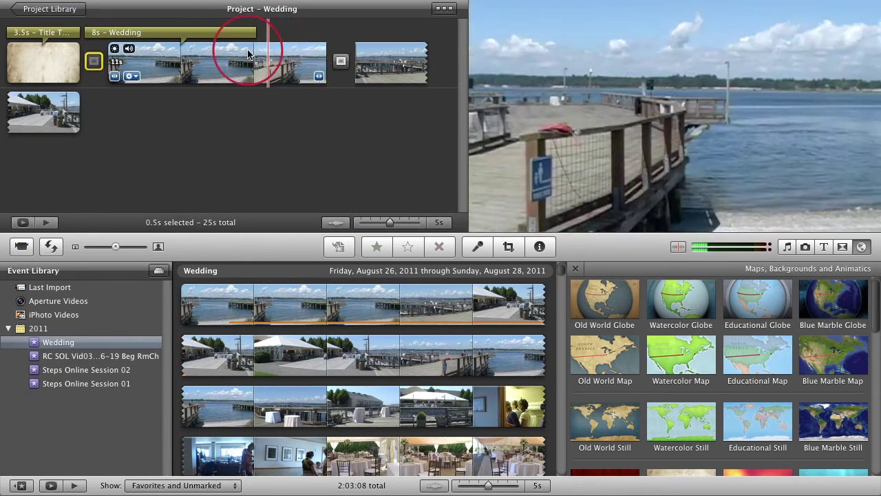
left_click(170, 62)
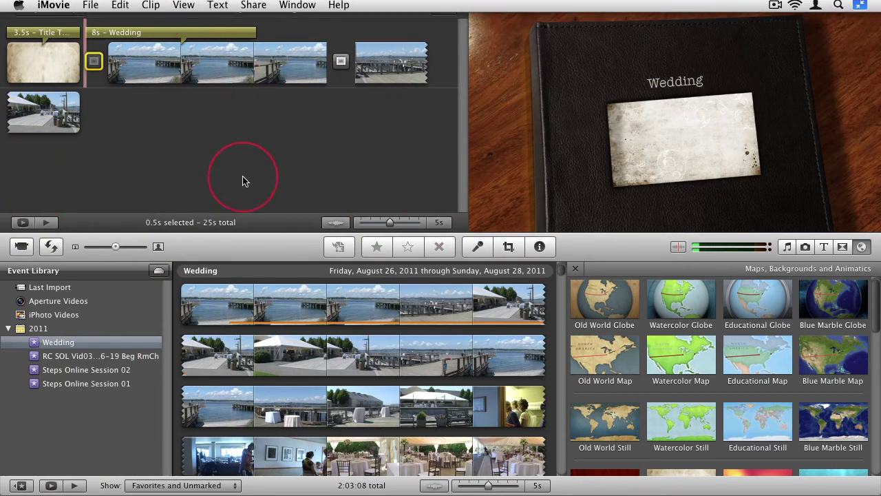
mouse_move(154, 4)
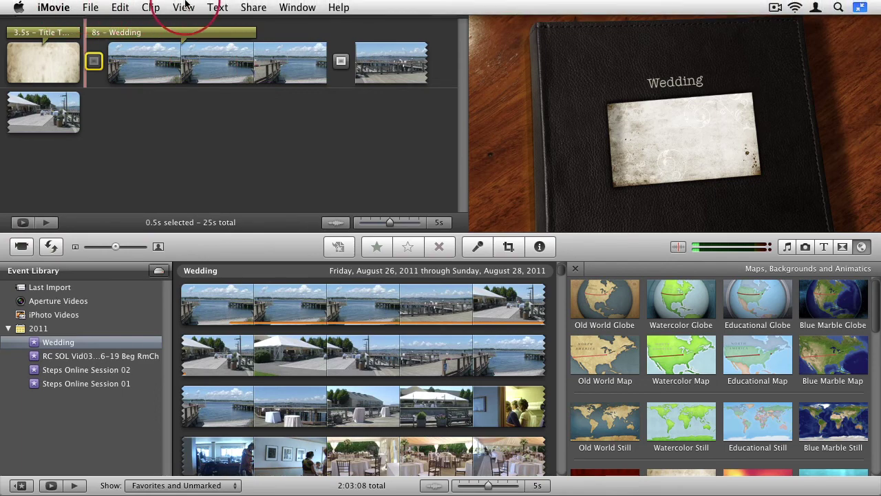
left_click(289, 289)
left_click(311, 201)
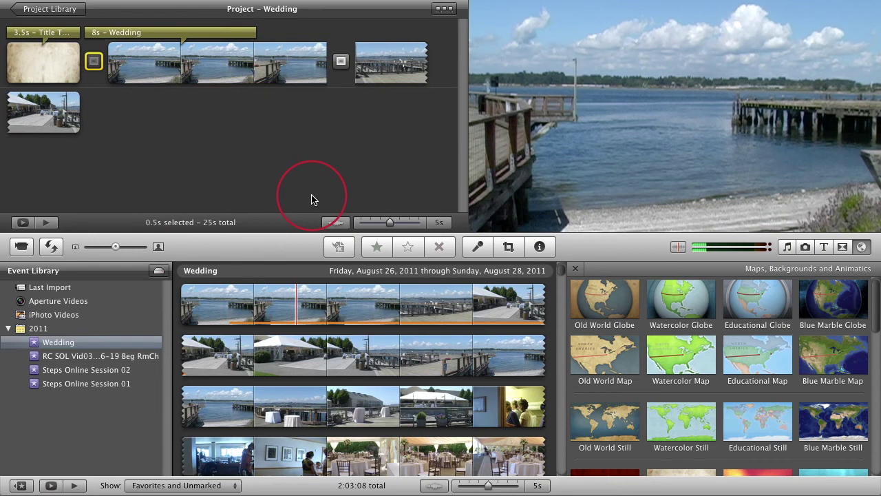